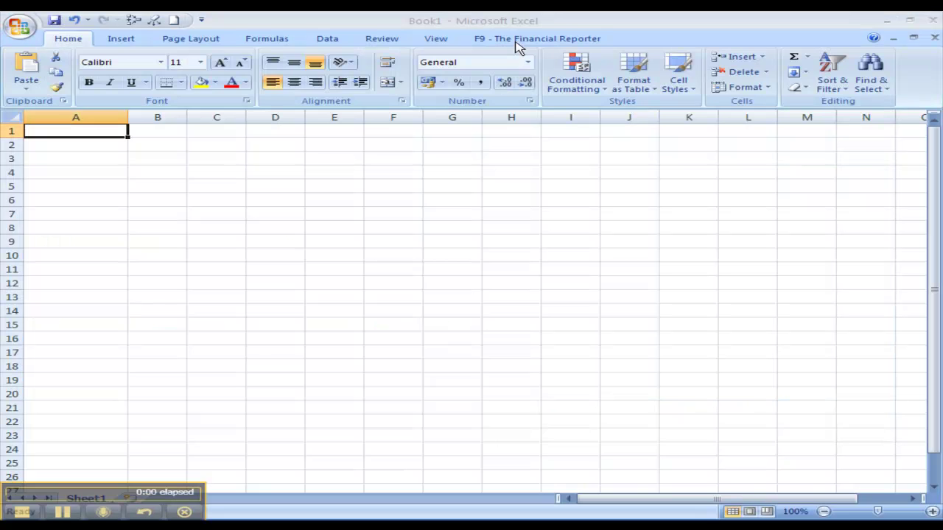
- Show the F9 - The Financial Reporter ribbon commands in the blank Book1 workbook
click(520, 39)
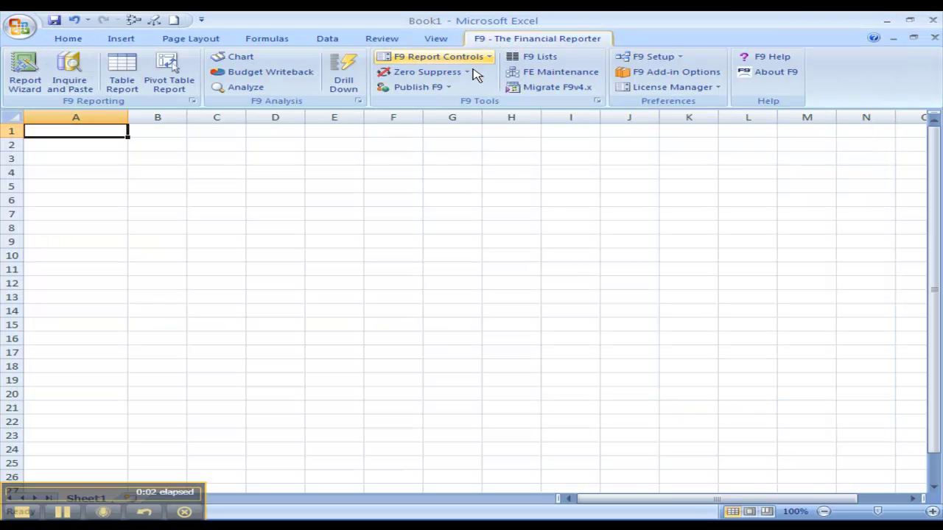
- Enter the parameters Demo, 2008 and Actual in cells A1:A3
click(73, 42)
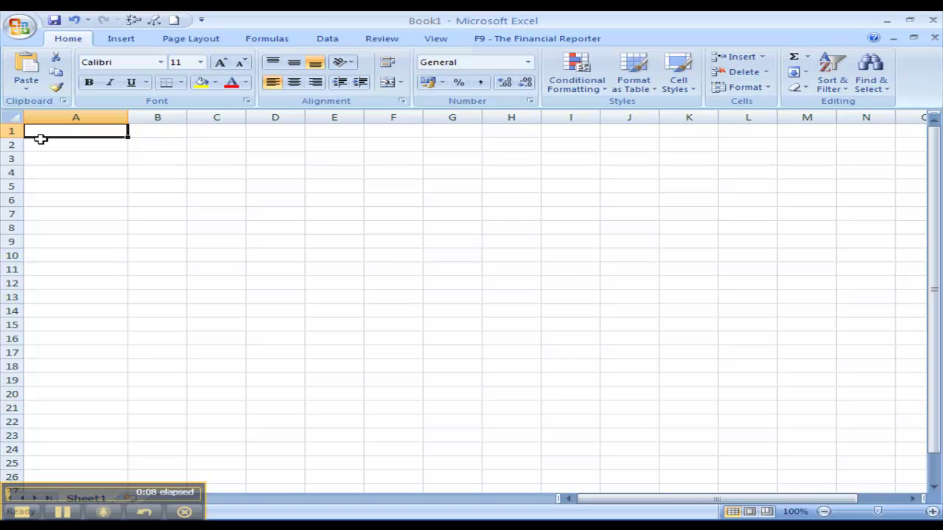
text(Demo)
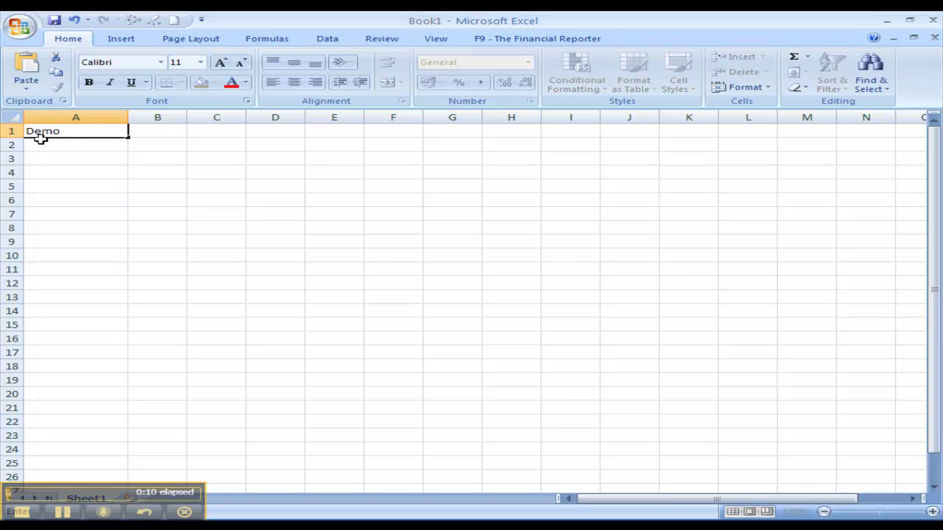
key(Return)
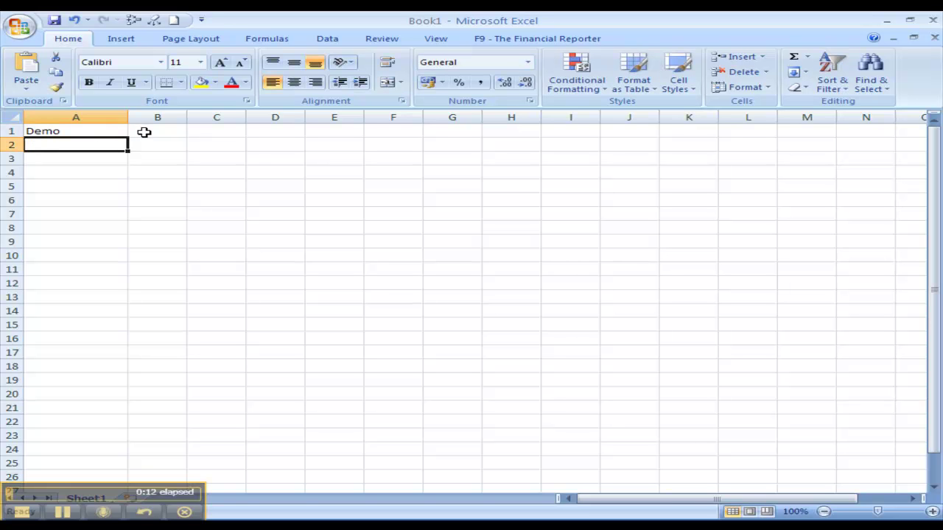
text(2008)
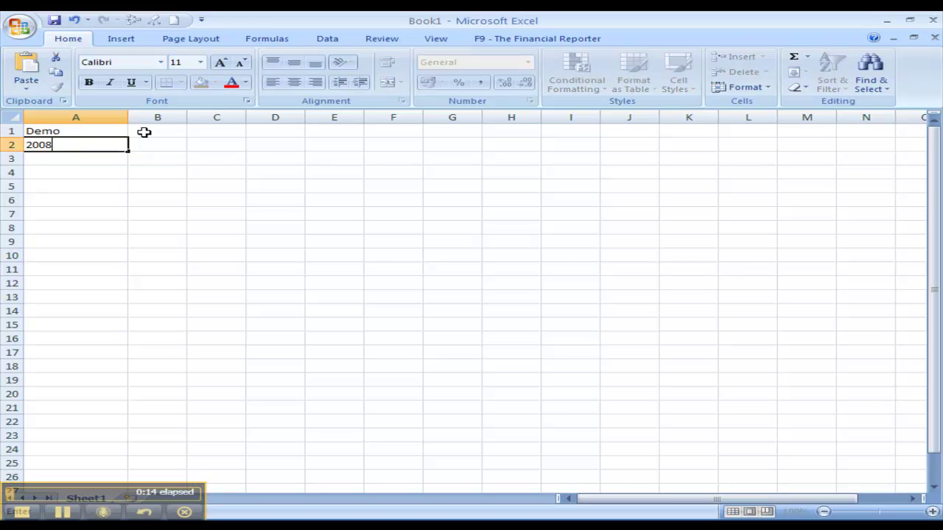
key(Return)
text(Actual)
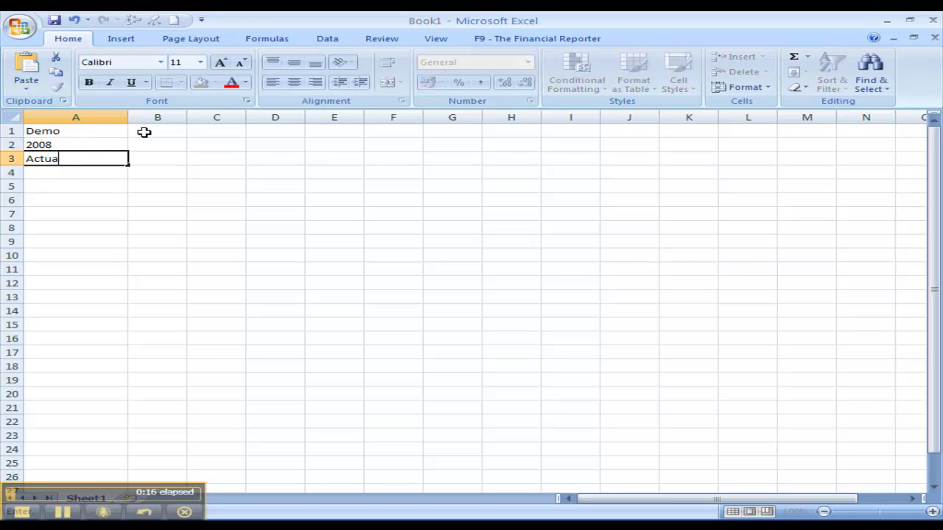
key(Return)
key(Return)
key(Return)
key(Return)
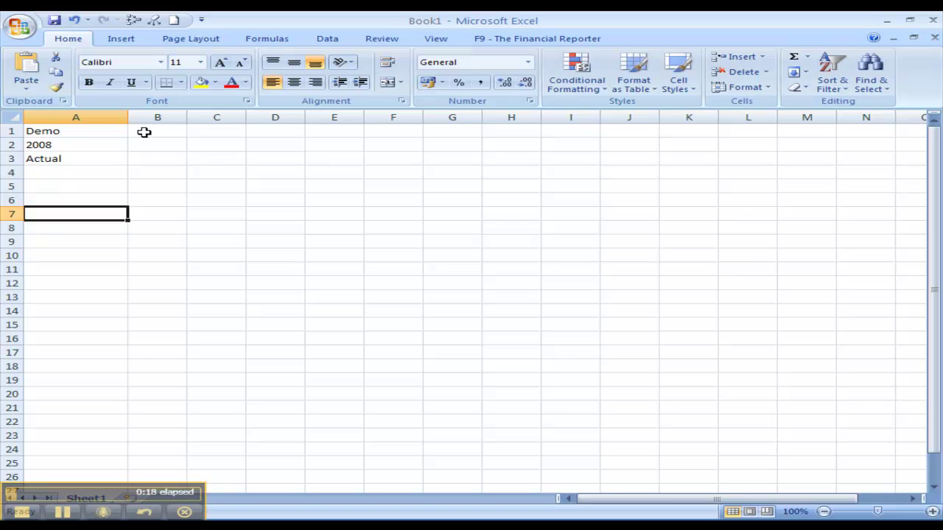
- Enter account A-30110-000 in A7 and January in C6, and begin =GL( in C7
text(A-30110-00)
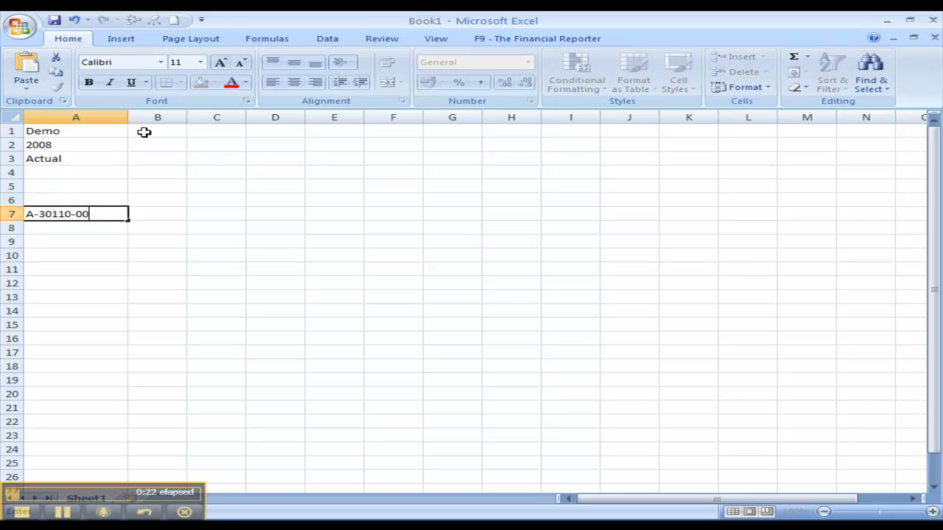
text(0)
key(Return)
key(Up)
key(Up)
key(Right)
key(Right)
text(January)
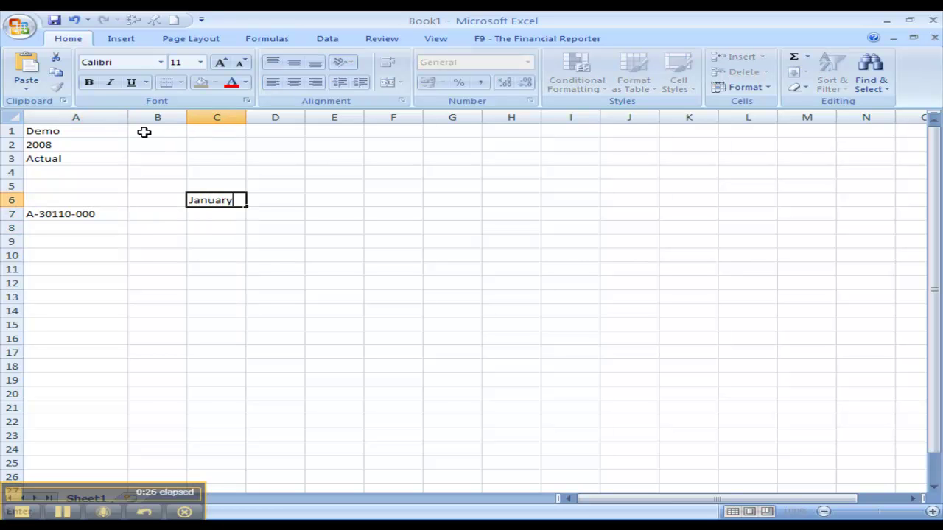
key(Return)
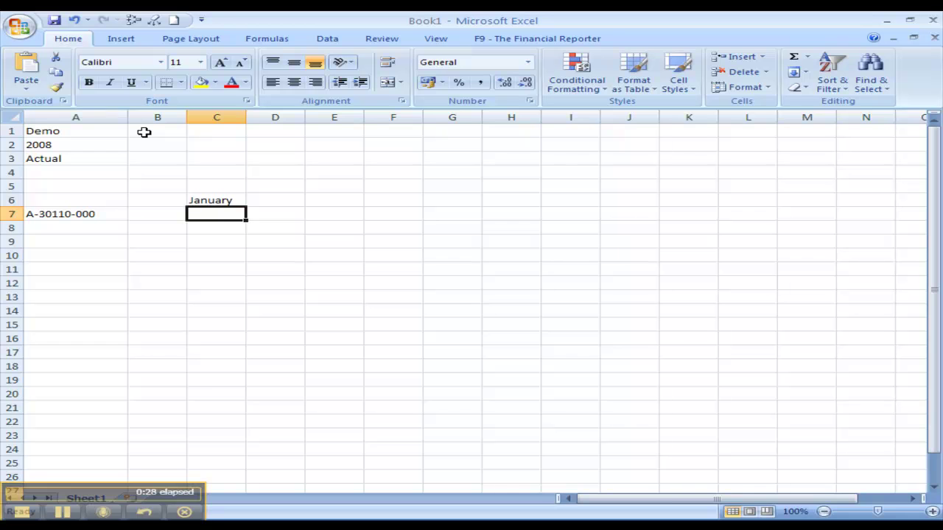
text(=GL()
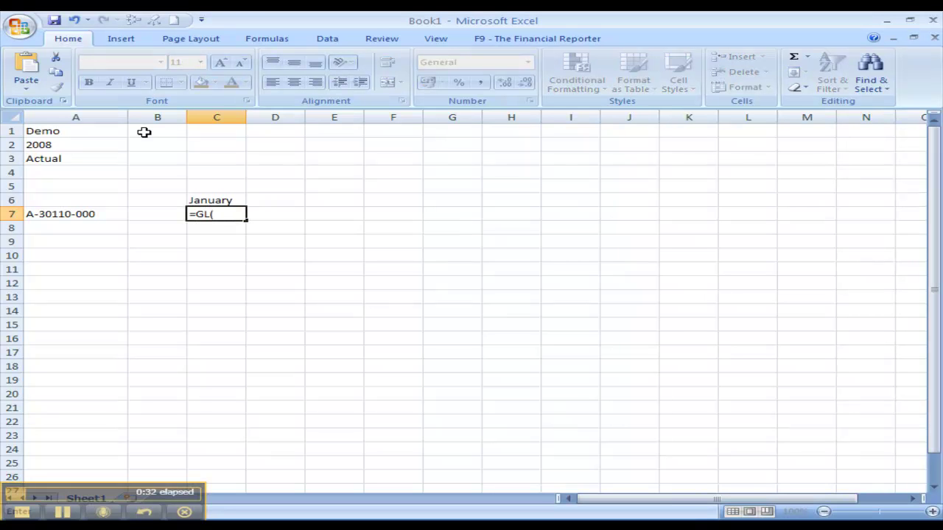
- Complete =GL(A7,C6,A1,A2,A3) in C7, returning -105266, and trace its precedents
click(97, 215)
text(,)
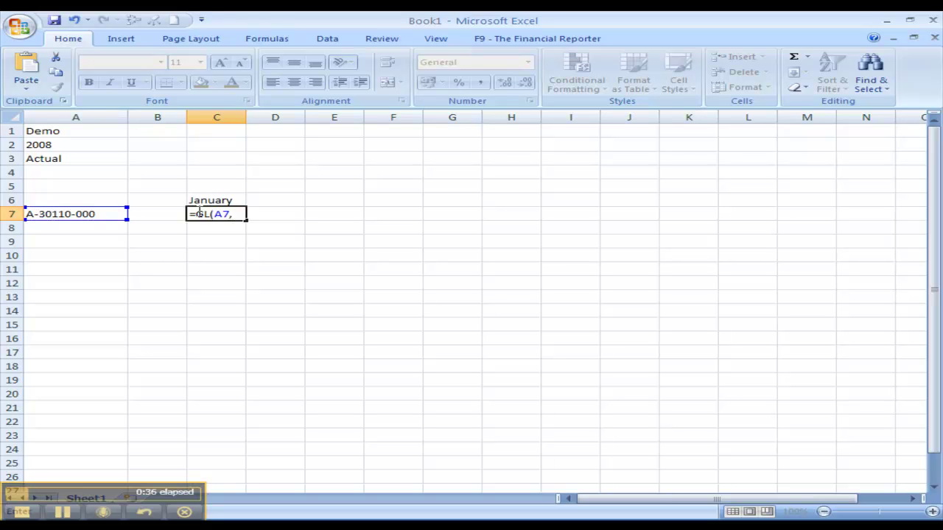
click(199, 202)
text(,)
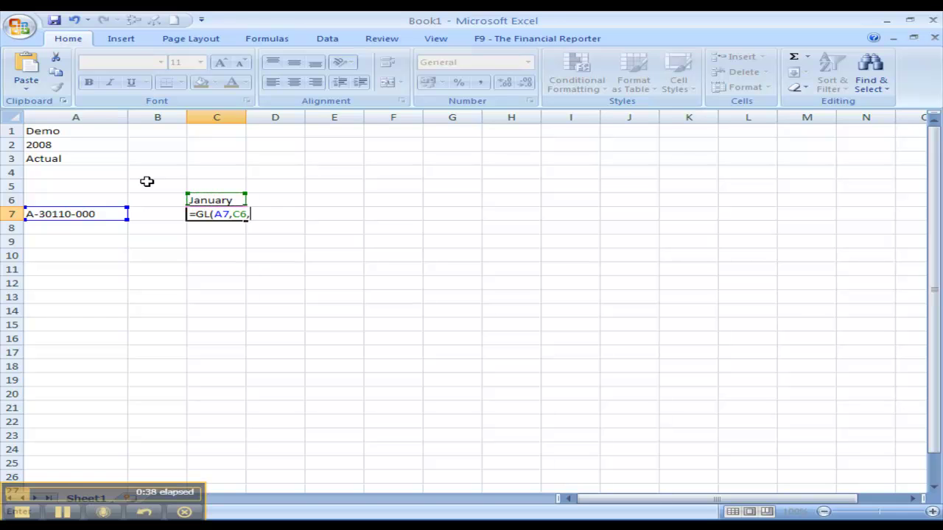
click(74, 131)
text(,)
click(64, 144)
text(,)
click(53, 158)
text())
key(Return)
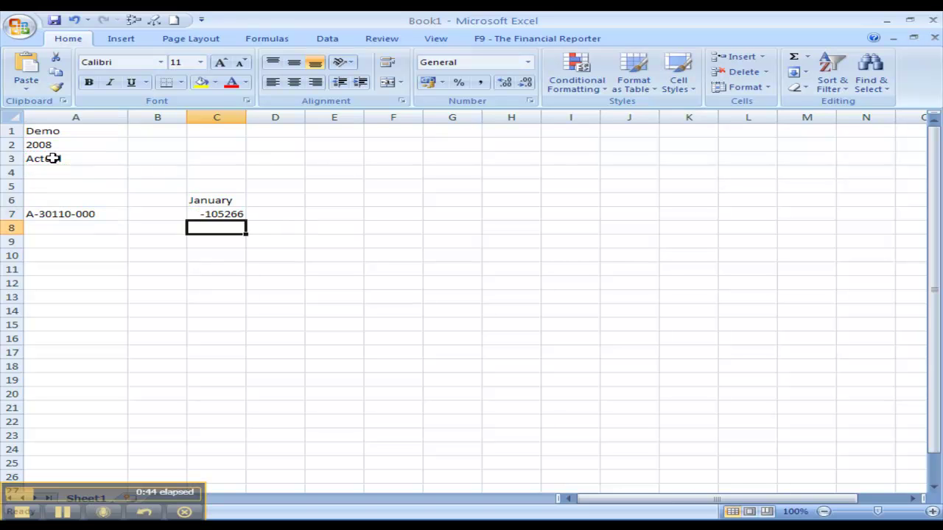
key(Up)
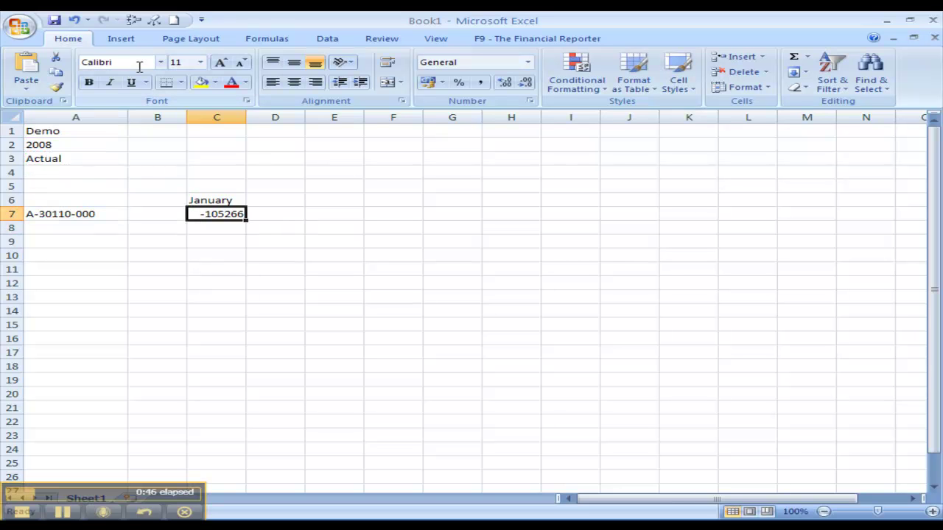
click(134, 21)
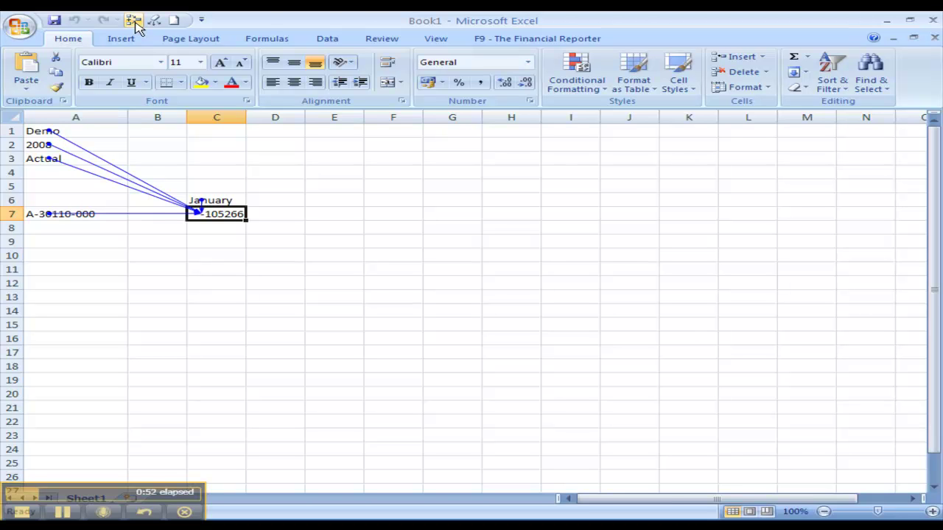
- Clear the precedent arrows and change the year in A2 to 2007
click(153, 20)
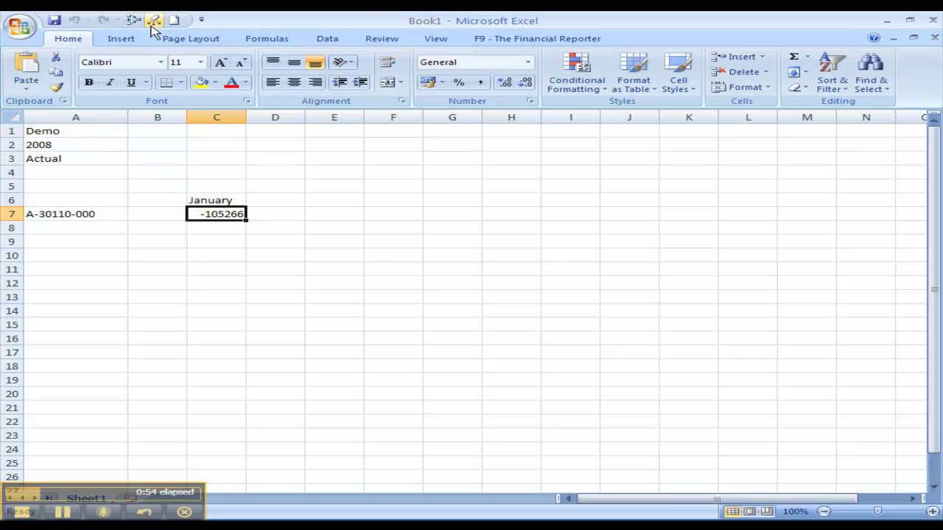
click(45, 145)
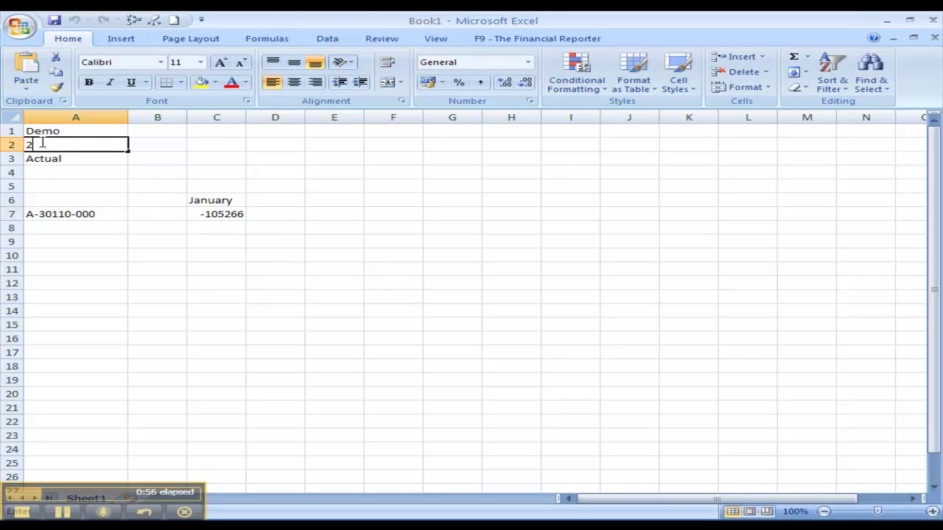
text(2007)
key(Return)
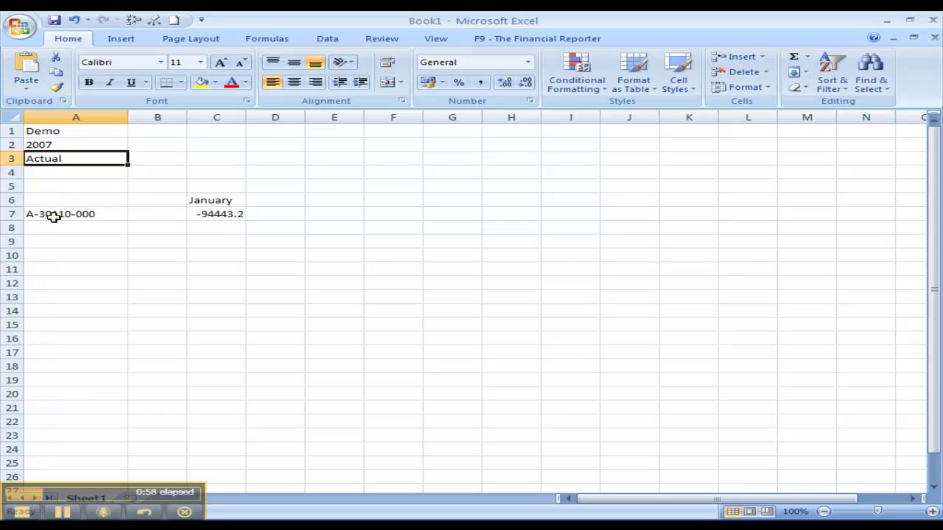
- Change the account in A7 to A-30100-000 so C7 recalculates to -140453
double_click(54, 214)
key(Left)
key(Left)
key(Left)
key(Left)
key(Left)
key(BackSpace)
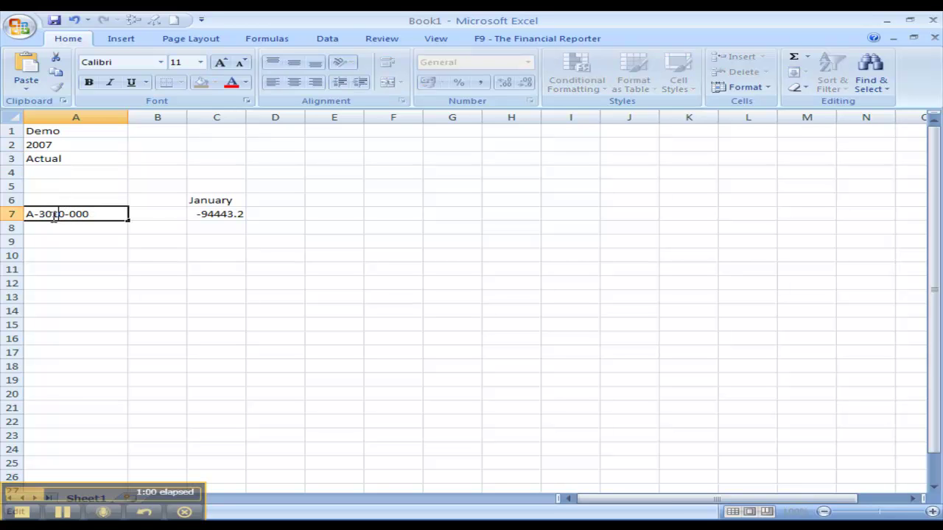
text(0)
key(Return)
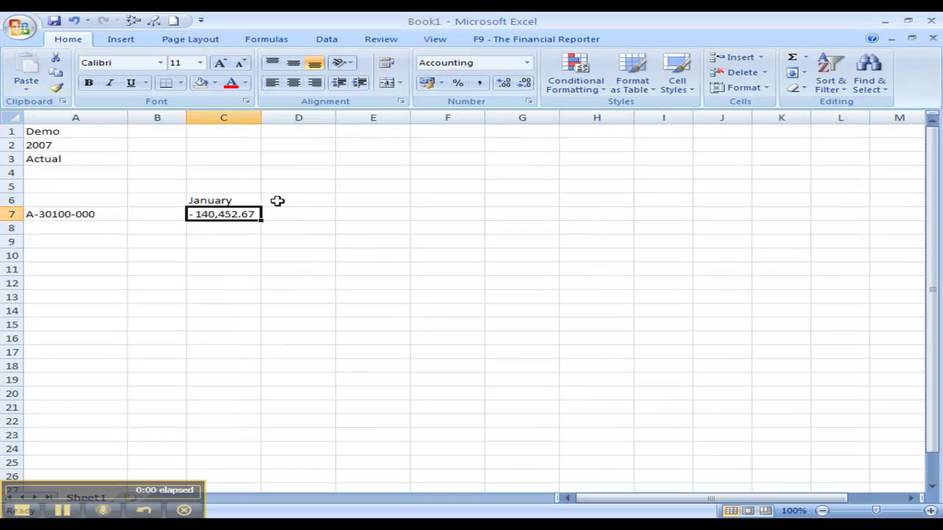
- Restore the account list in A8:A15 and fill month headings January through June
click(276, 200)
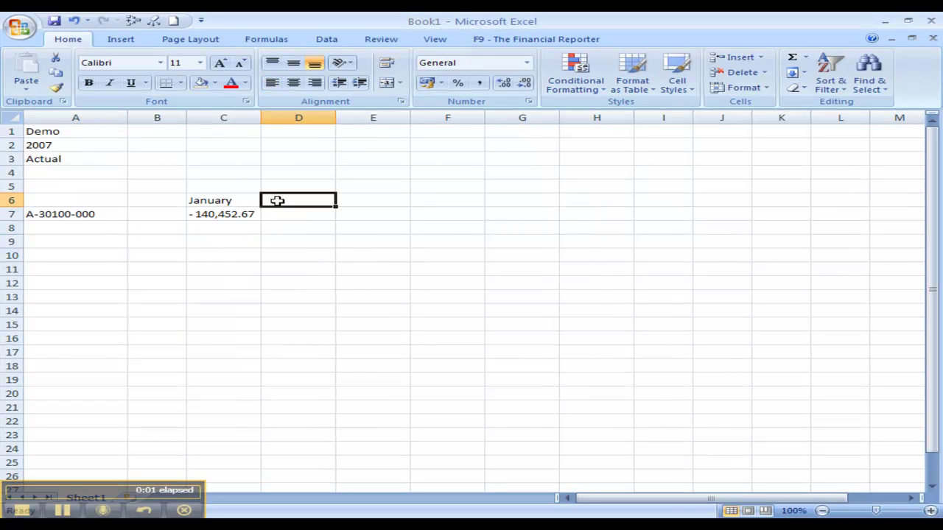
click(74, 21)
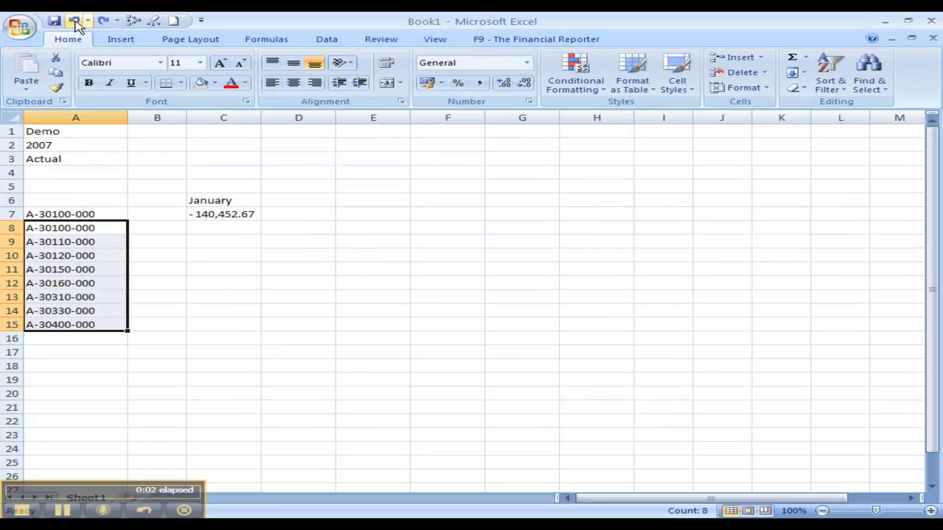
click(210, 200)
drag(262, 206, 605, 195)
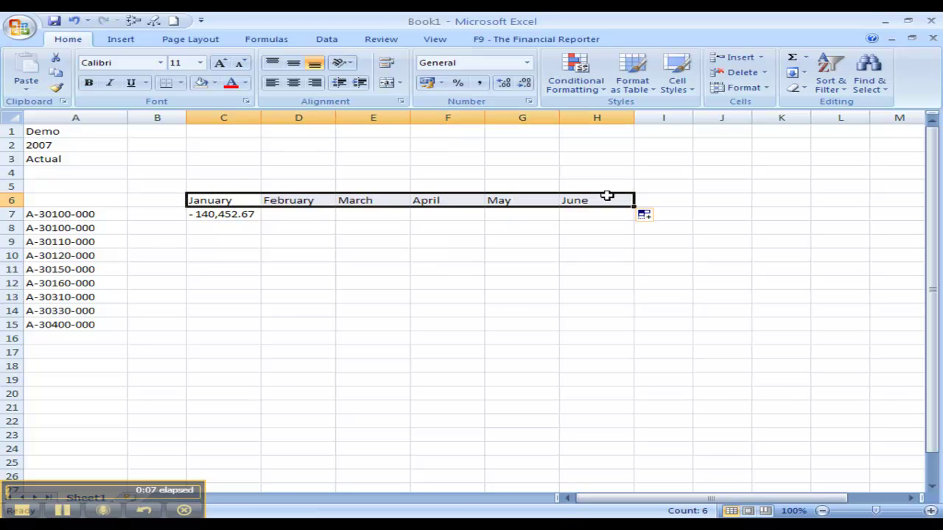
- Copy the C7 balance formula across the whole grid C7:H15
click(201, 214)
key(ctrl+c)
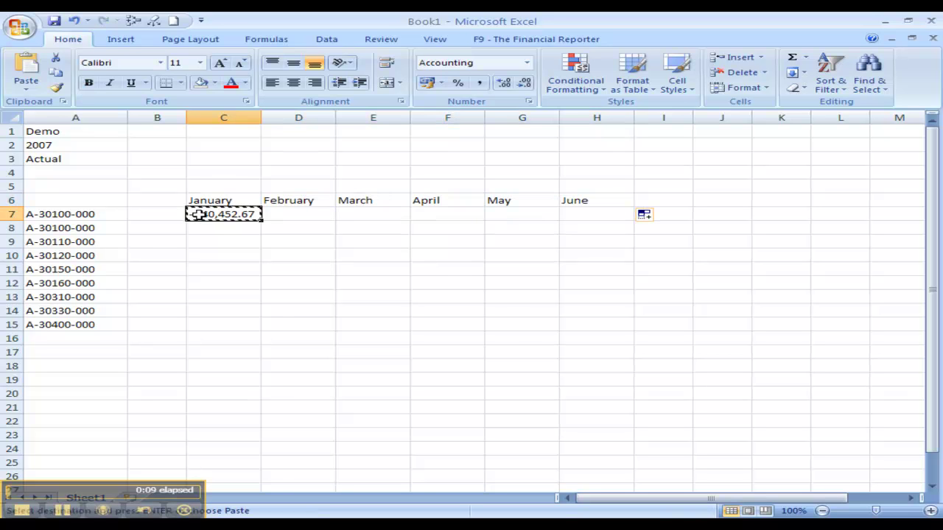
key(shift+Right)
key(shift+Right)
key(shift+Right)
key(shift+Right)
key(shift+Right)
key(shift+Down)
key(shift+Down)
key(shift+Down)
key(shift+Down)
key(shift+Down)
key(shift+Down)
key(shift+Down)
key(shift+Down)
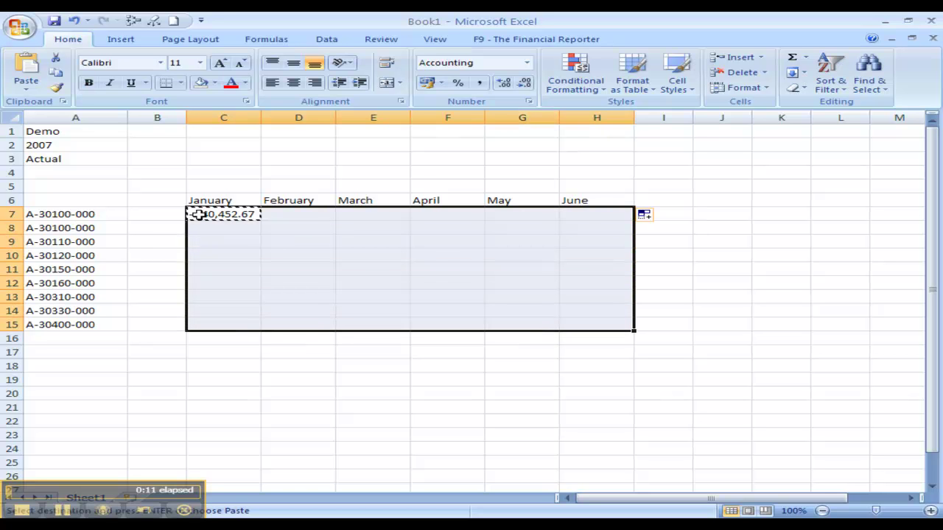
key(ctrl+v)
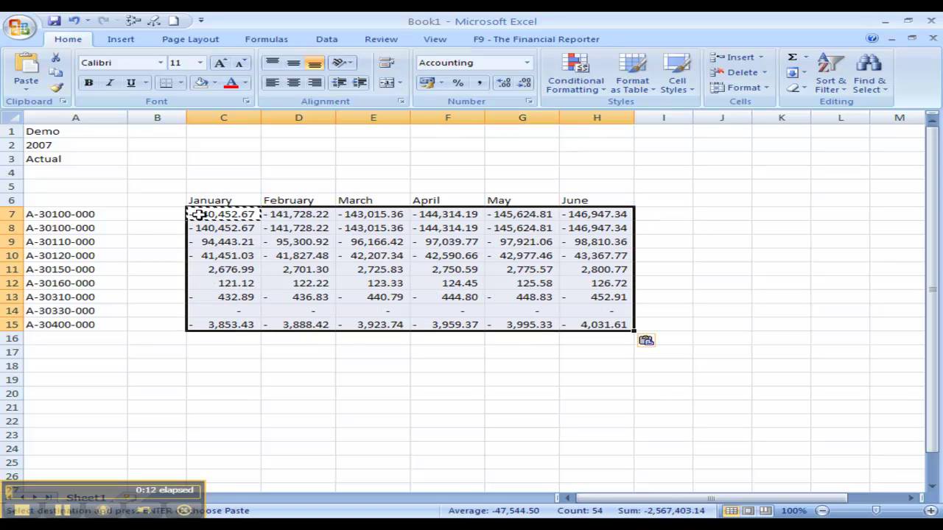
- AutoSum each month into the row 16 totals C16:H16
click(224, 338)
key(shift+Right)
key(shift+Right)
key(shift+Right)
key(shift+Right)
key(shift+Right)
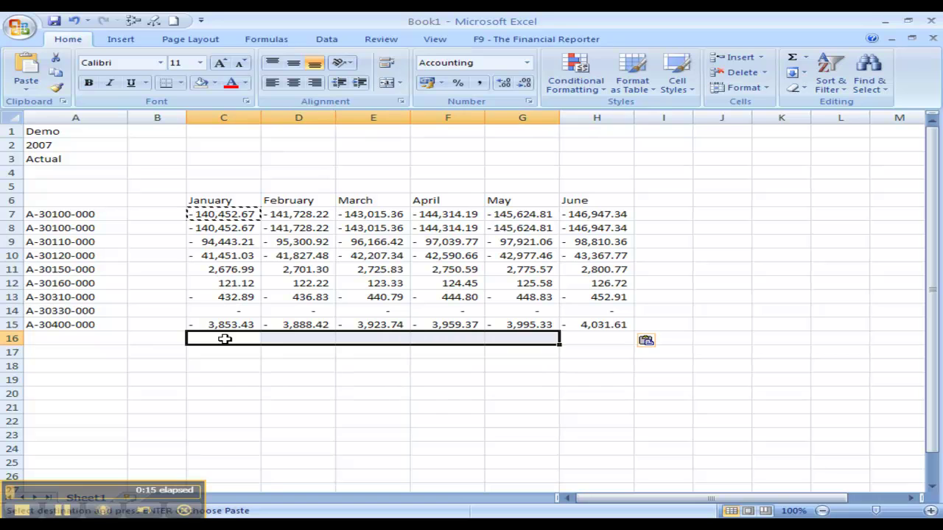
click(796, 59)
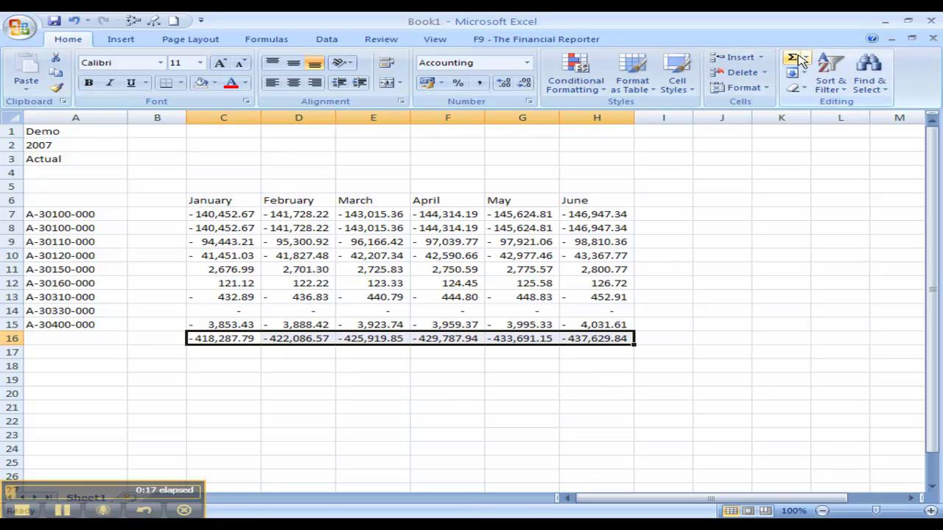
- Shade the C16:H16 totals grey and set the parameters to 2008 and Budget
click(214, 83)
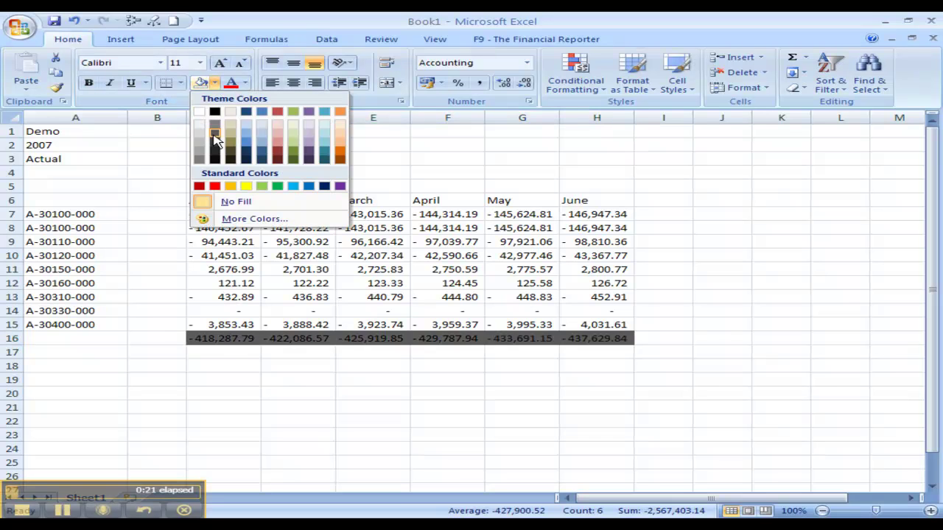
click(201, 137)
click(56, 144)
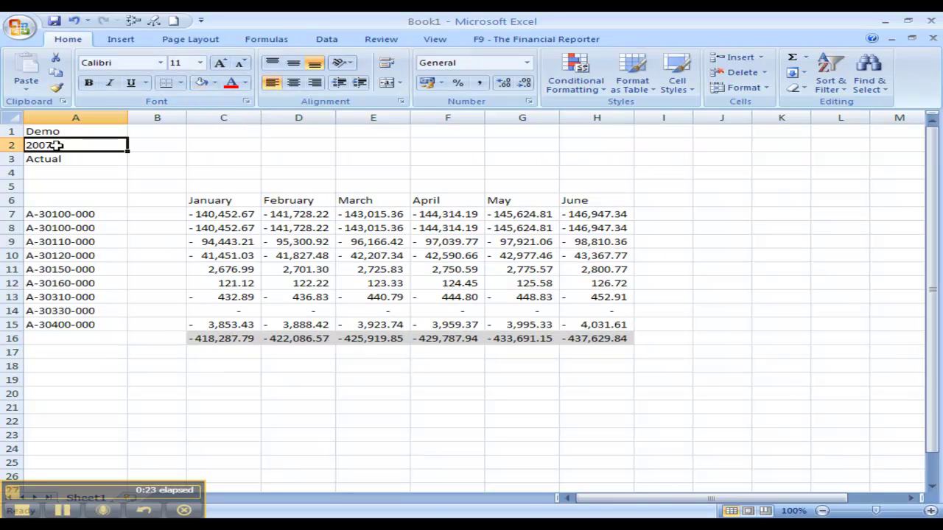
text(2008)
key(Return)
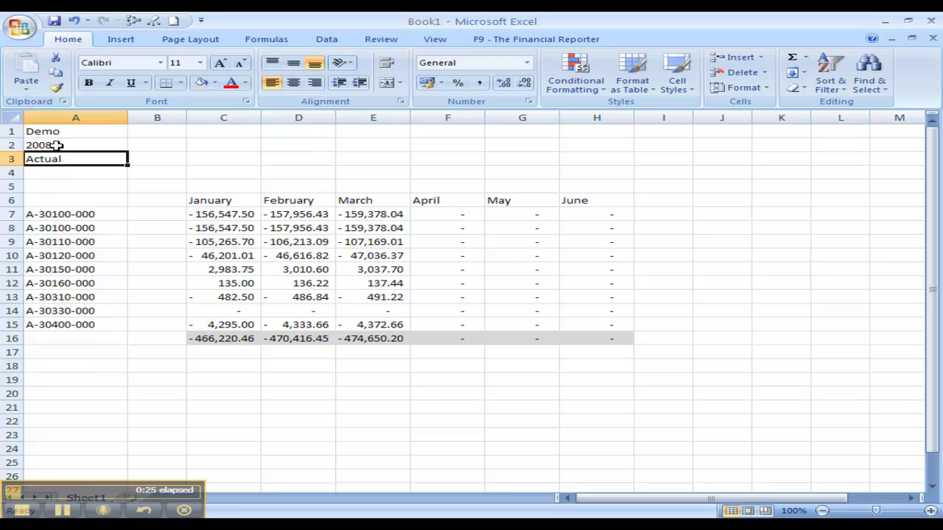
text(Budget)
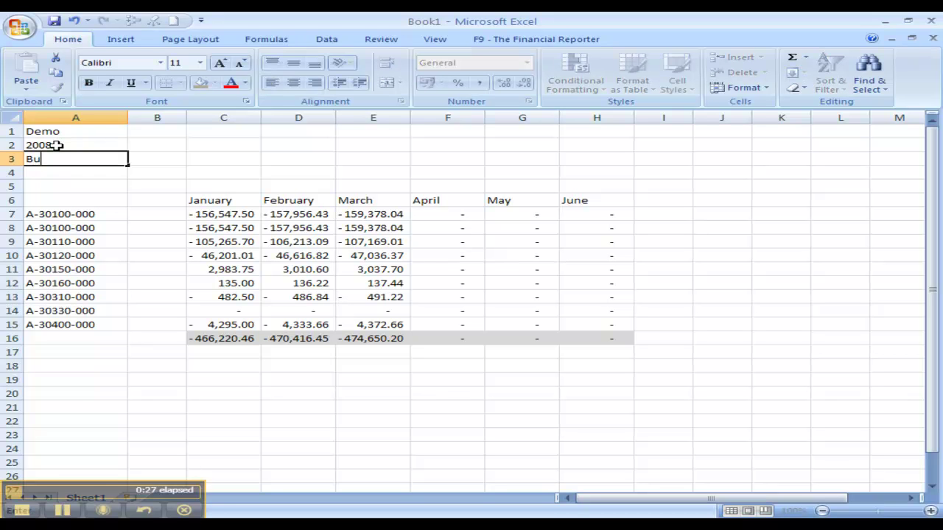
key(Return)
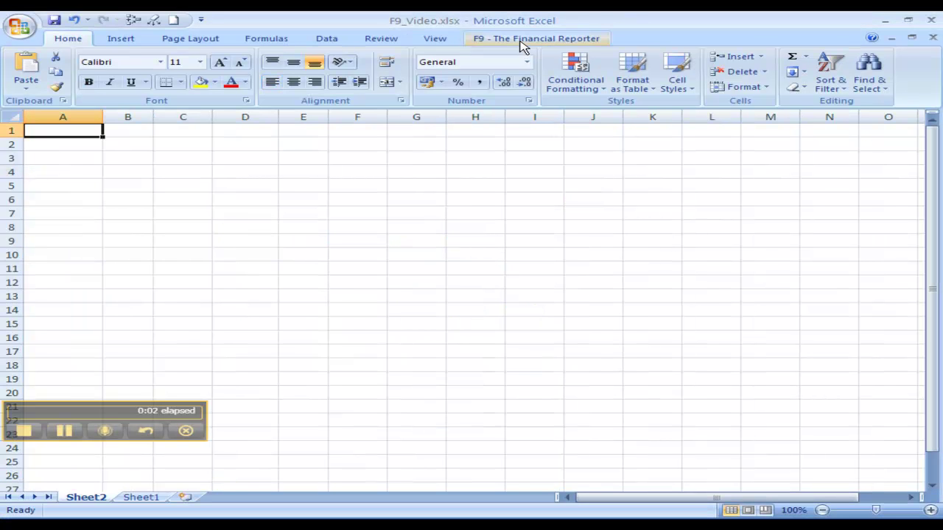
- Check the F9 Inquire and Paste pane (location A, account 10015), then launch the Report Wizard
click(522, 40)
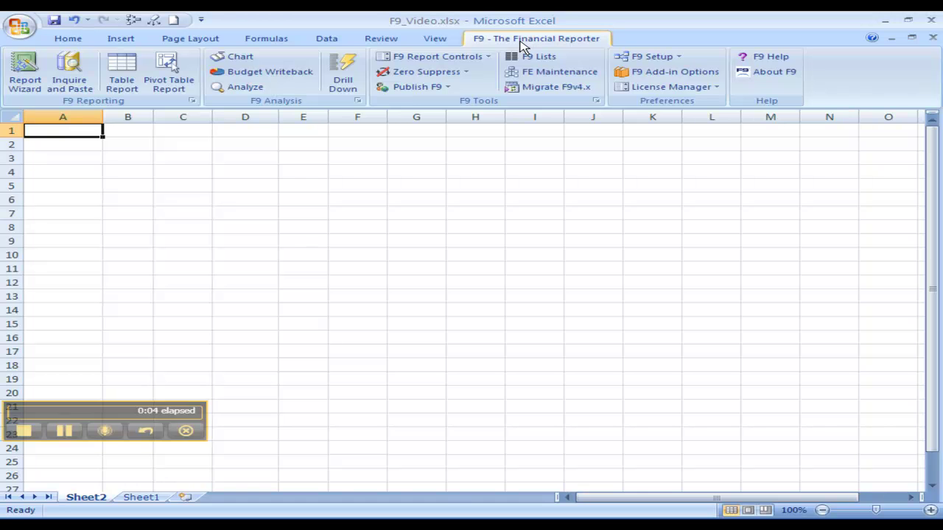
click(83, 66)
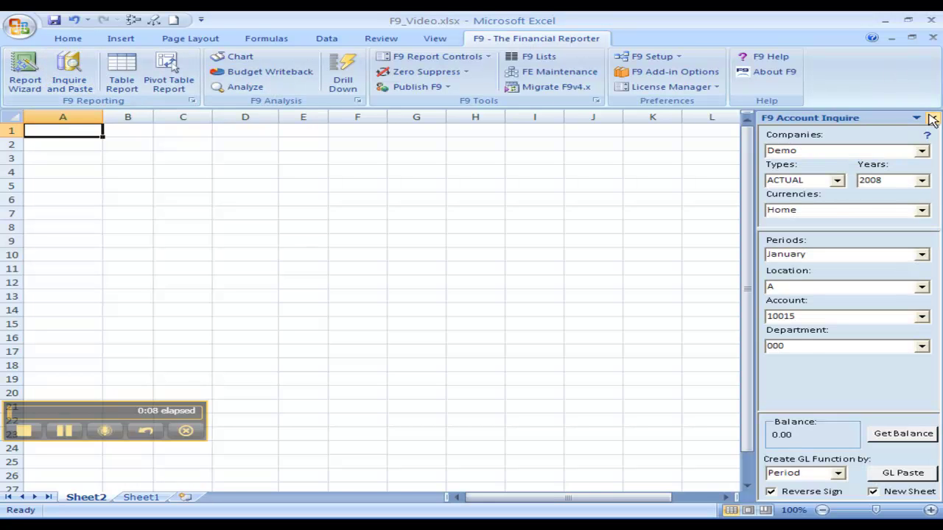
click(923, 286)
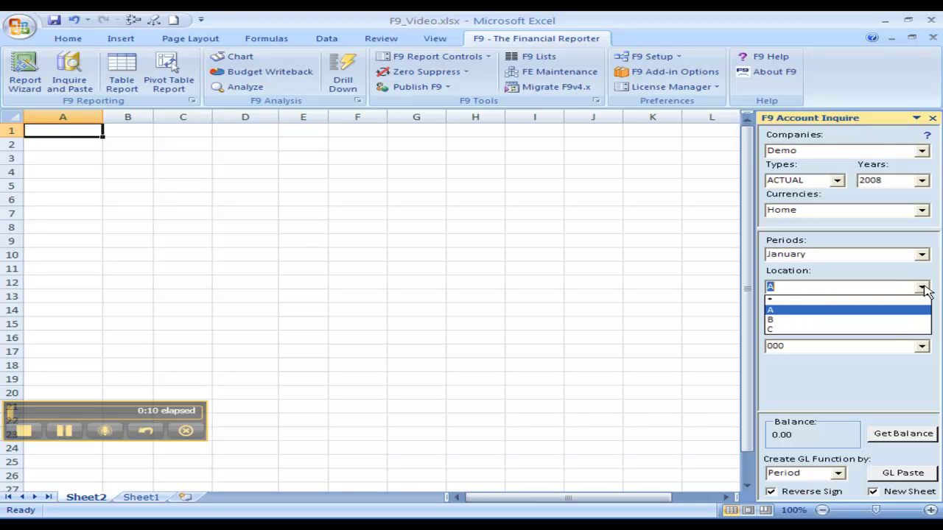
click(921, 310)
click(922, 316)
click(922, 316)
click(932, 118)
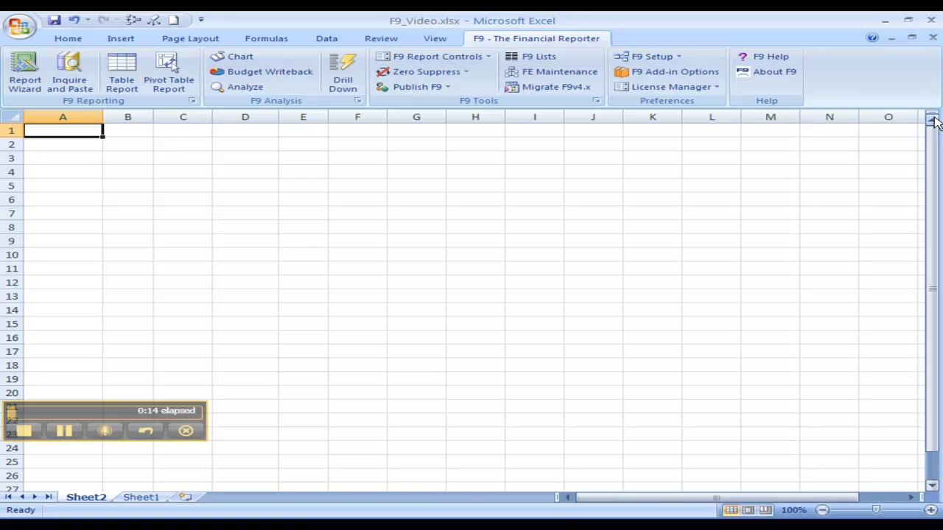
click(23, 65)
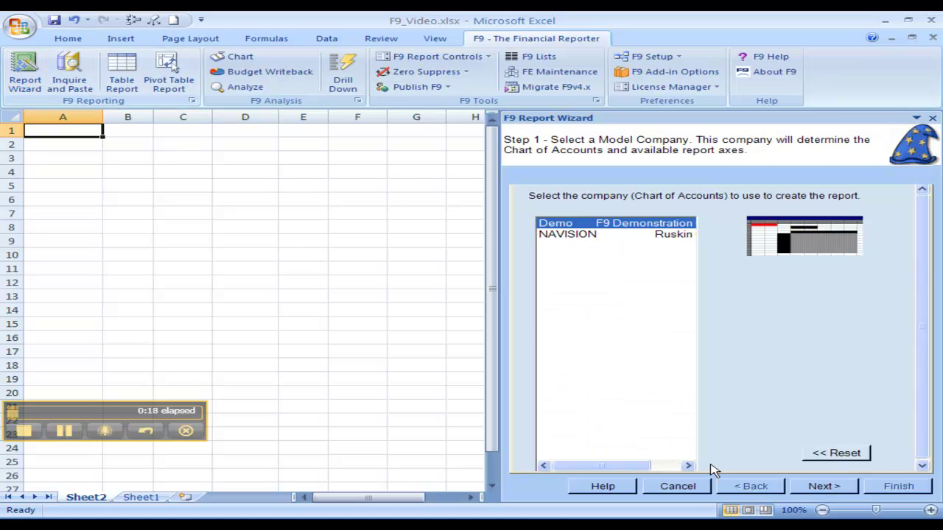
- Add accounts 10005–10015 as wizard row headers, then cancel and return to Sheet1's report
click(810, 488)
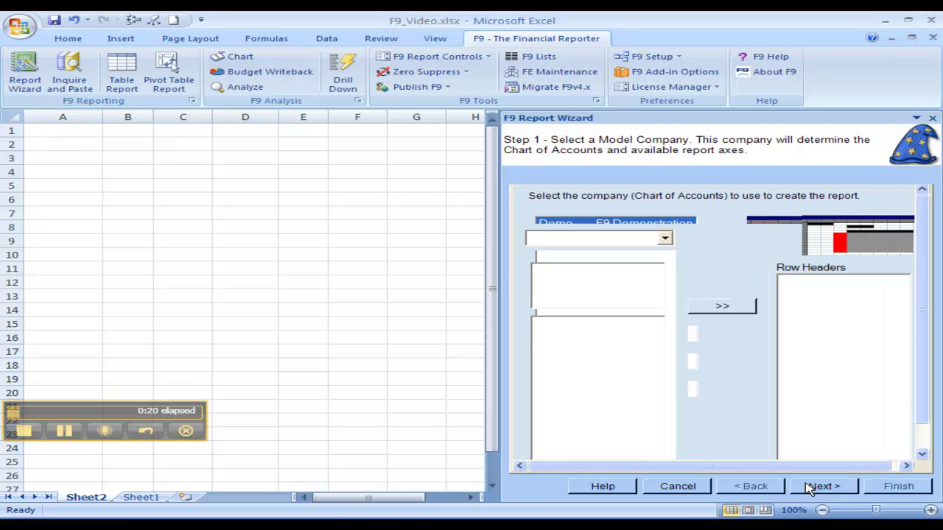
drag(590, 323, 589, 327)
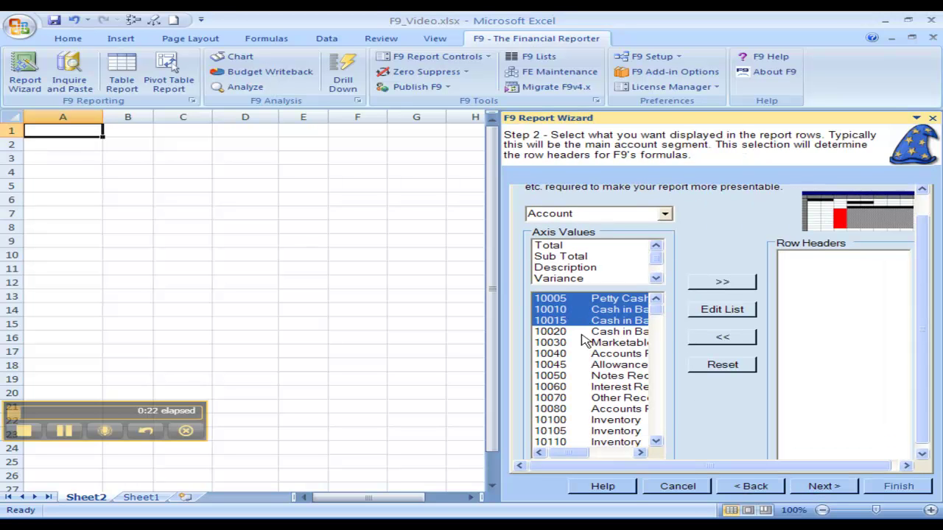
click(703, 283)
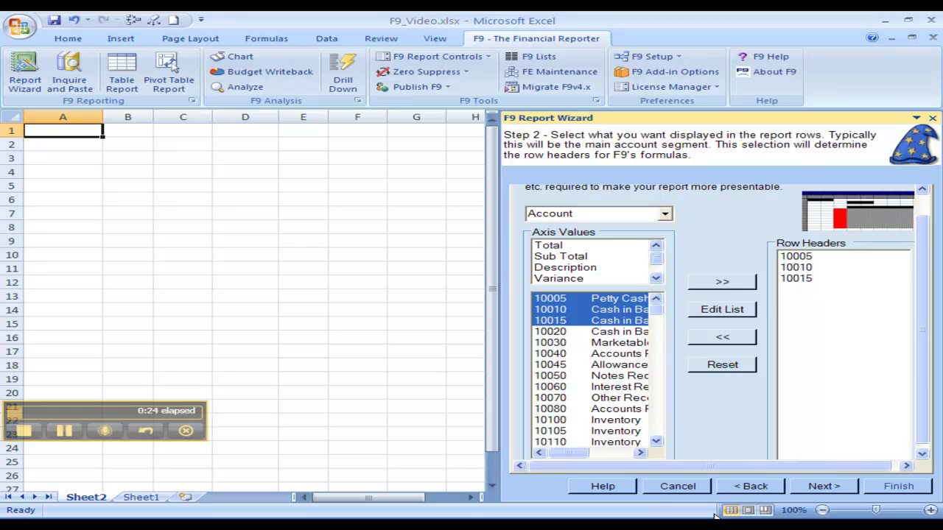
click(677, 487)
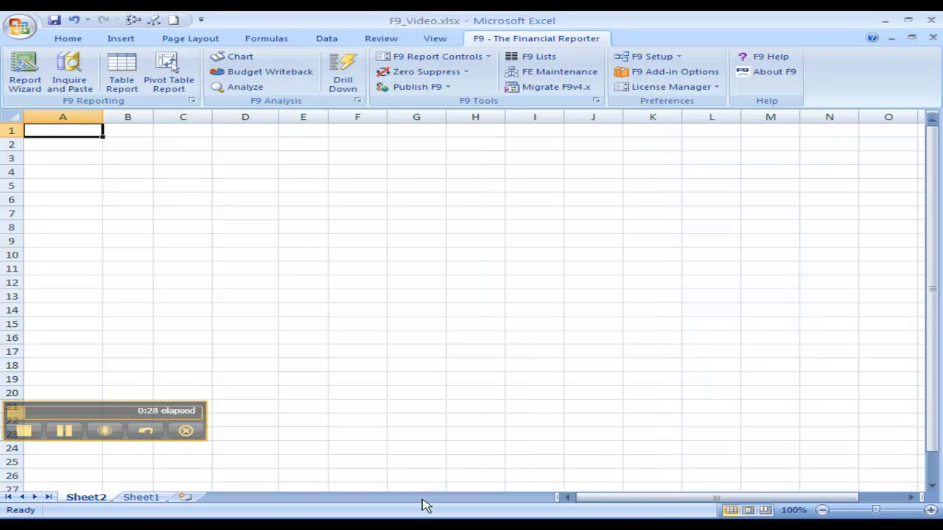
click(154, 499)
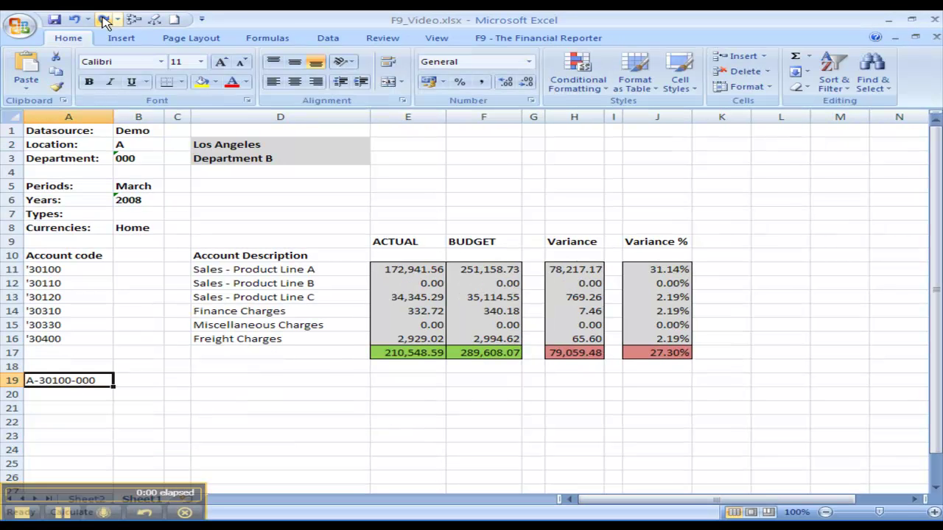
- Highlight A19 and its source cells, then set the location in B2 to B and recalculate
click(104, 20)
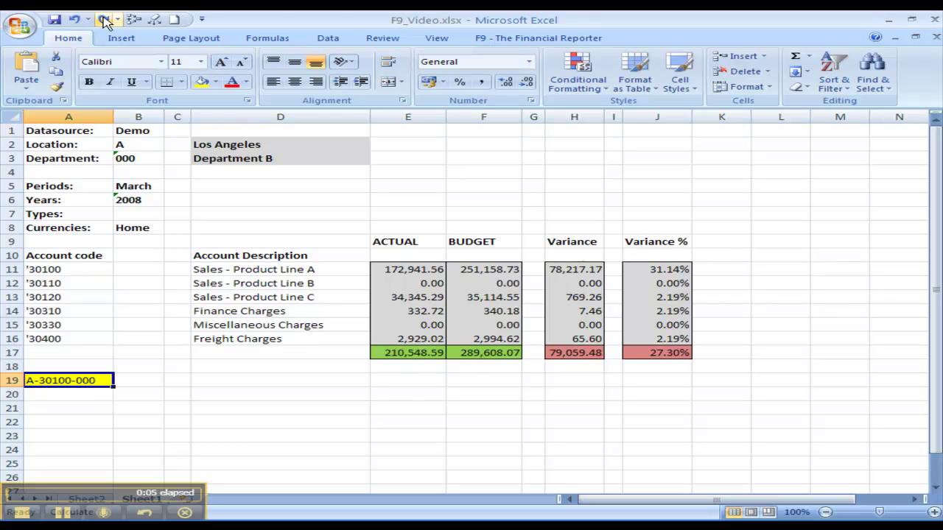
click(104, 20)
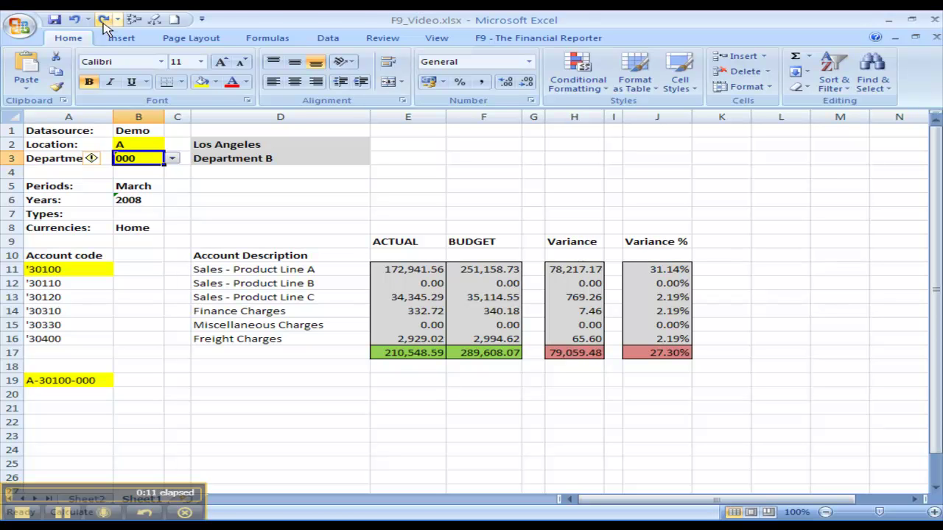
click(126, 144)
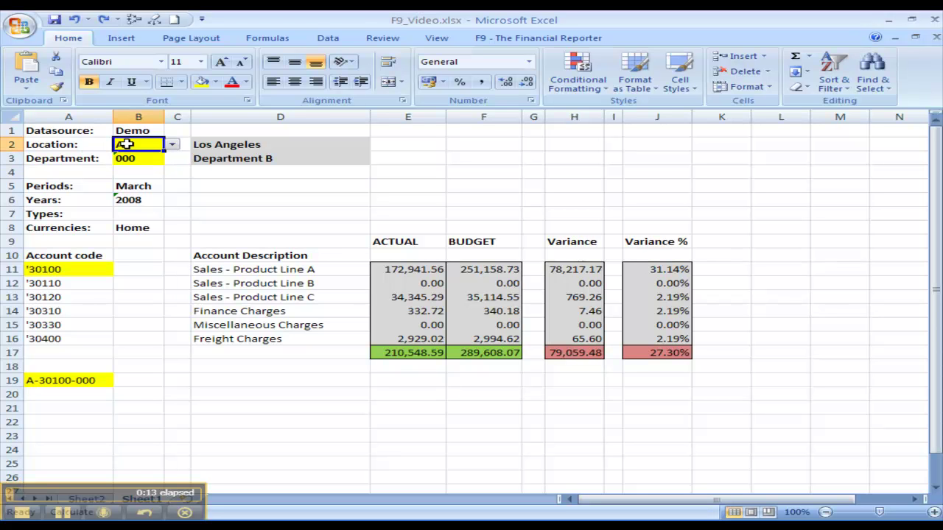
click(172, 145)
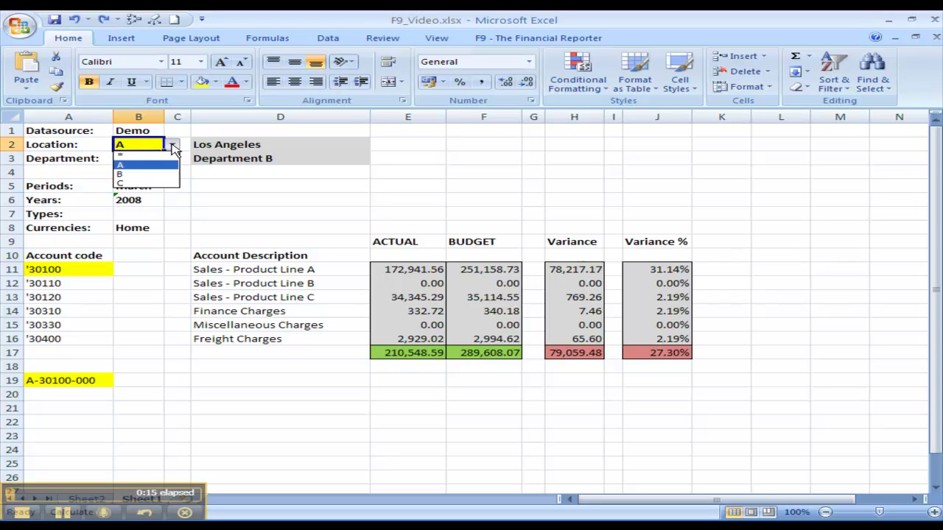
click(139, 174)
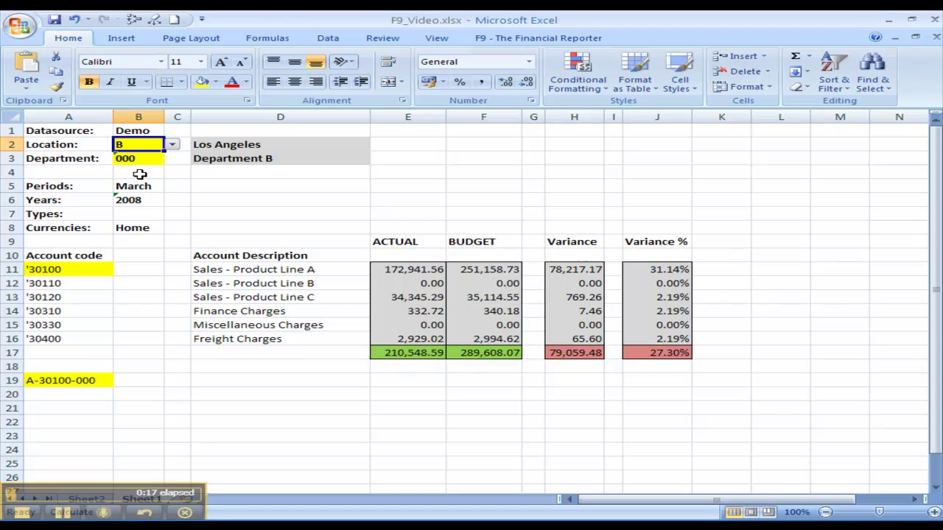
key(F9)
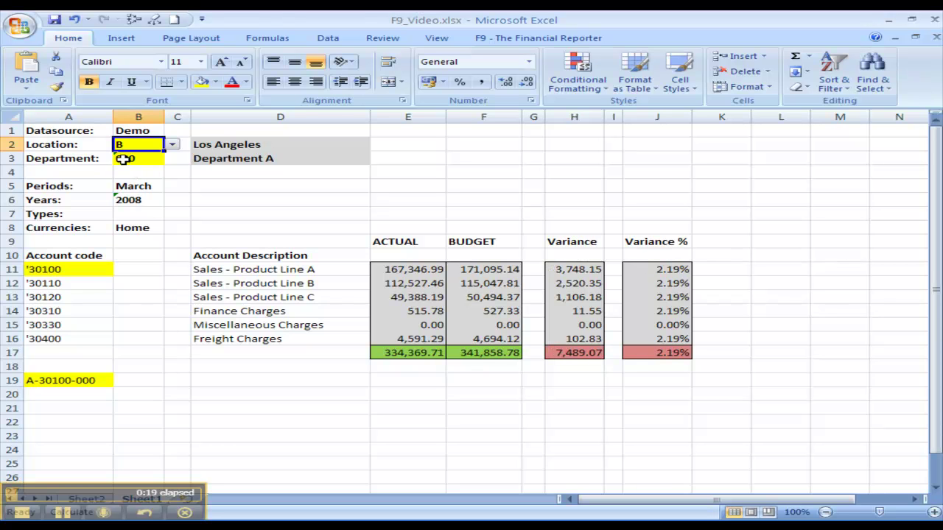
- Set the department in B3 to 100 and recalculate for Department B
click(127, 158)
click(172, 162)
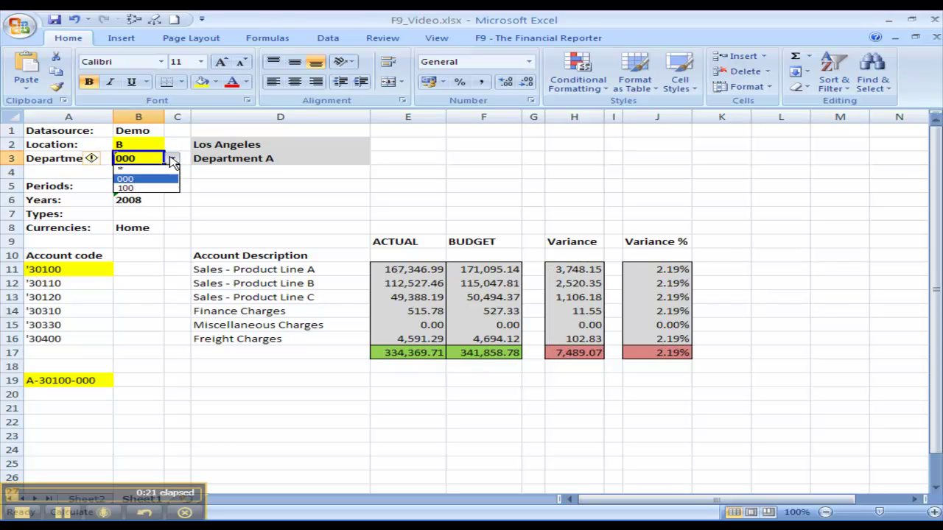
click(135, 187)
key(F9)
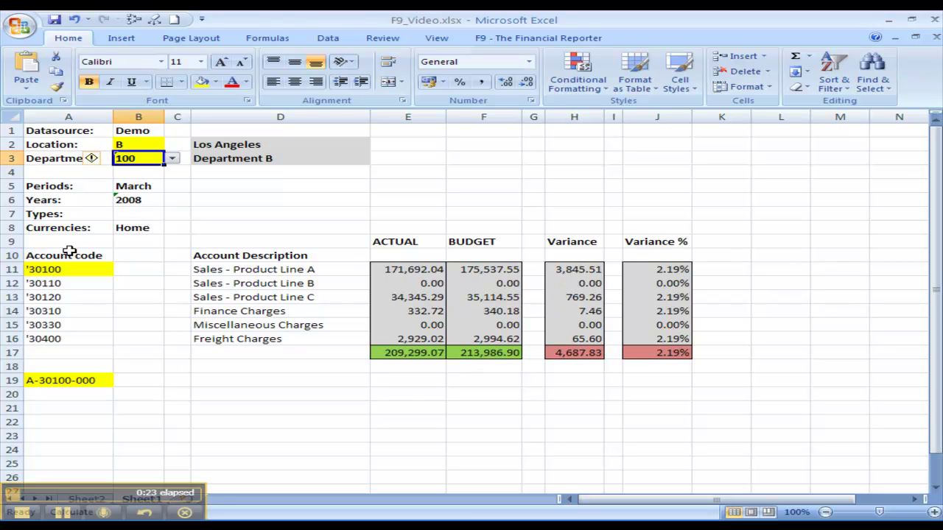
click(52, 269)
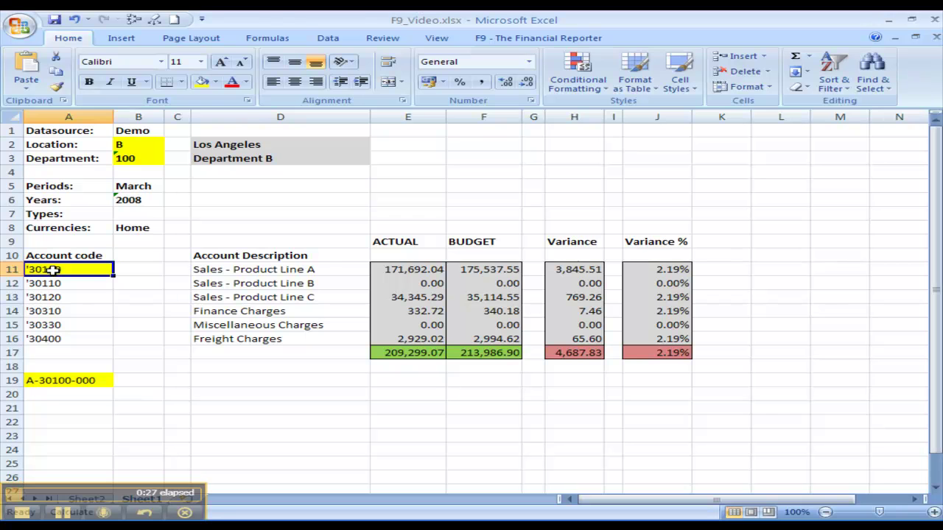
- Change the A11 account code to 30100..30120, then 30100..40000, then 30*
double_click(53, 271)
text(..30120)
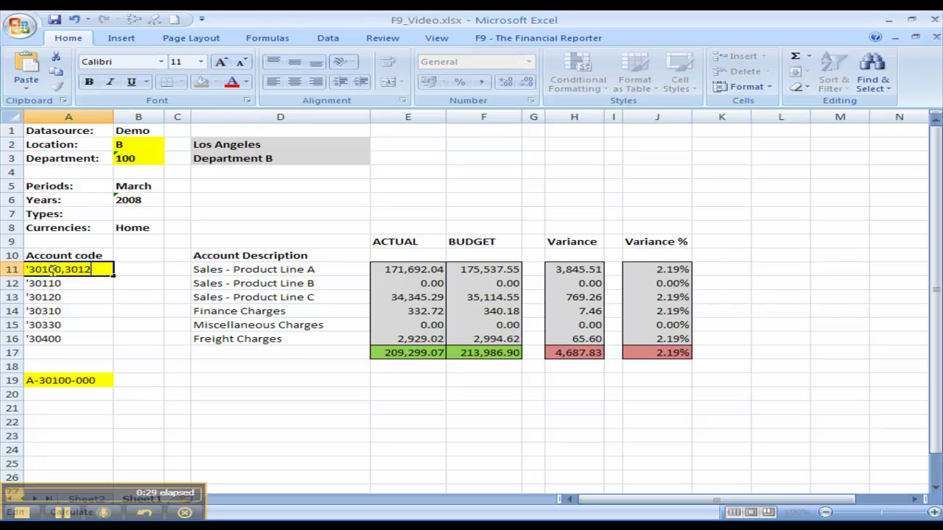
key(Return)
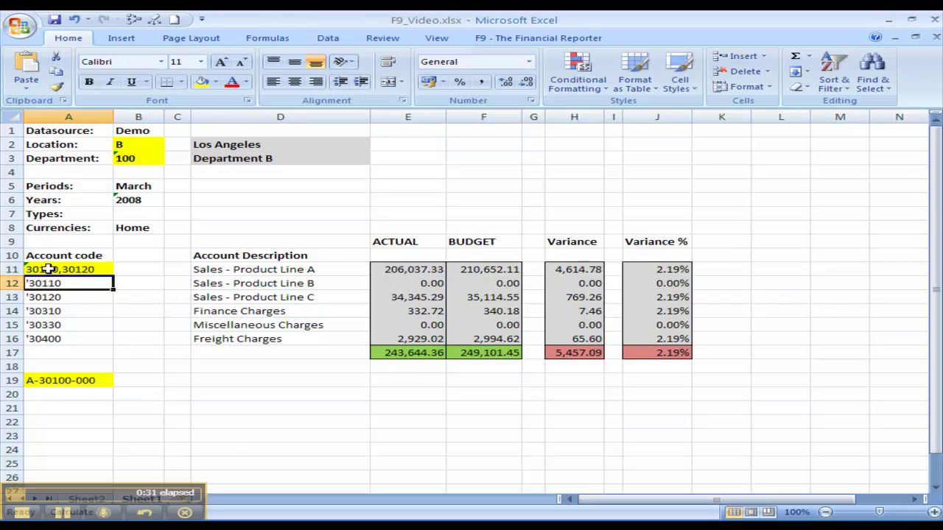
click(48, 270)
key(F2)
key(BackSpace)
key(BackSpace)
key(BackSpace)
key(BackSpace)
key(BackSpace)
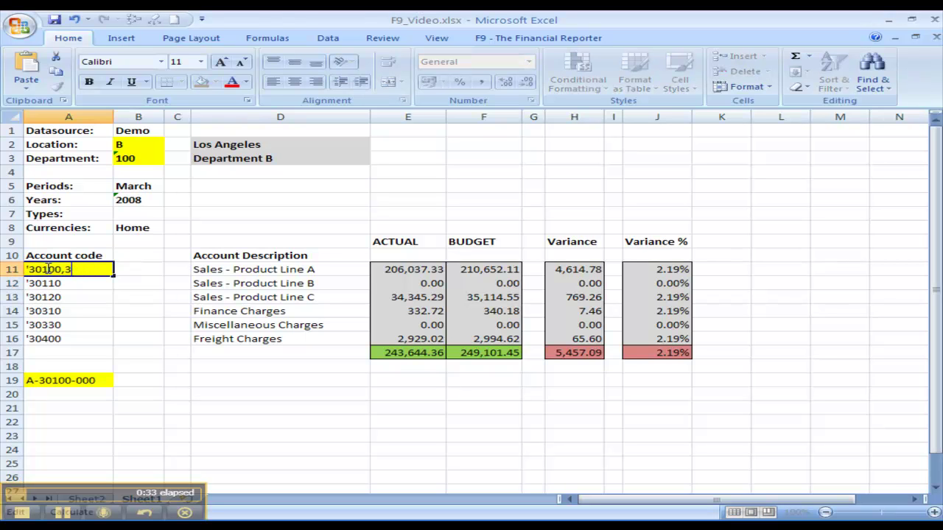
text(40000)
key(Return)
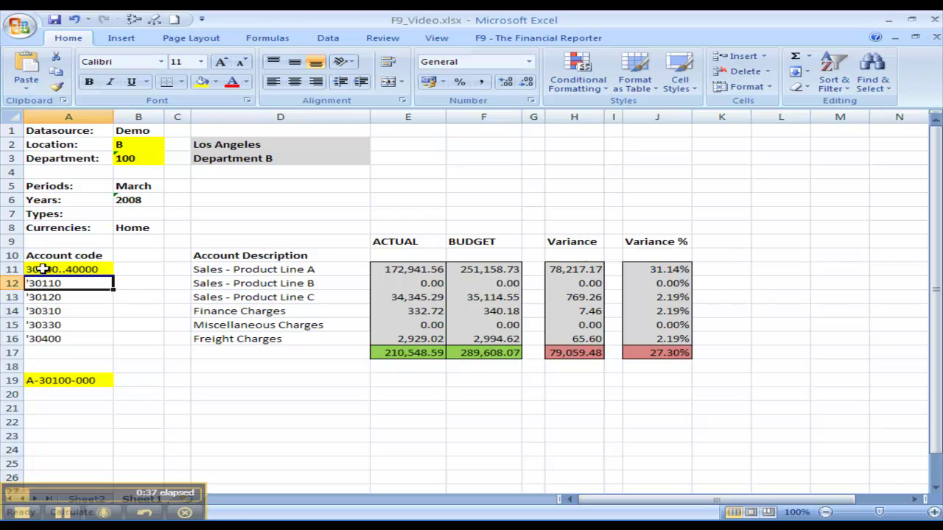
click(43, 269)
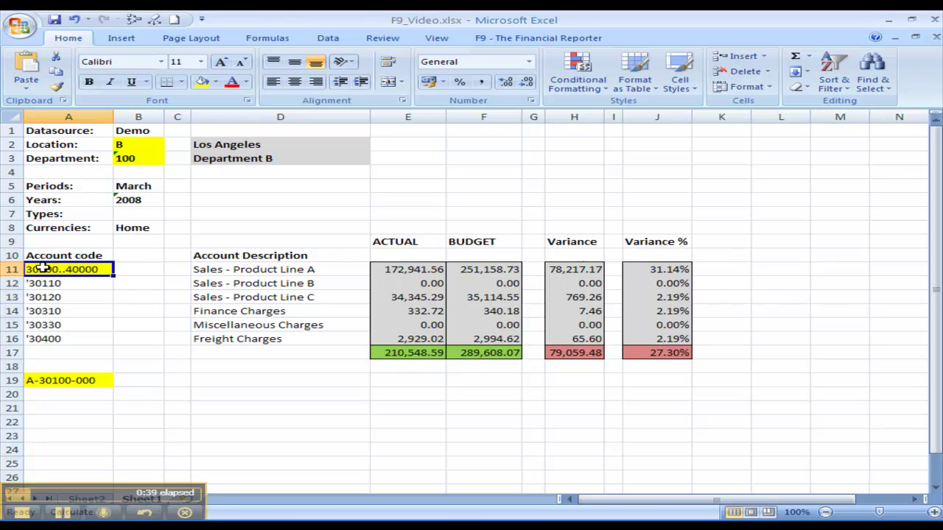
text('30)
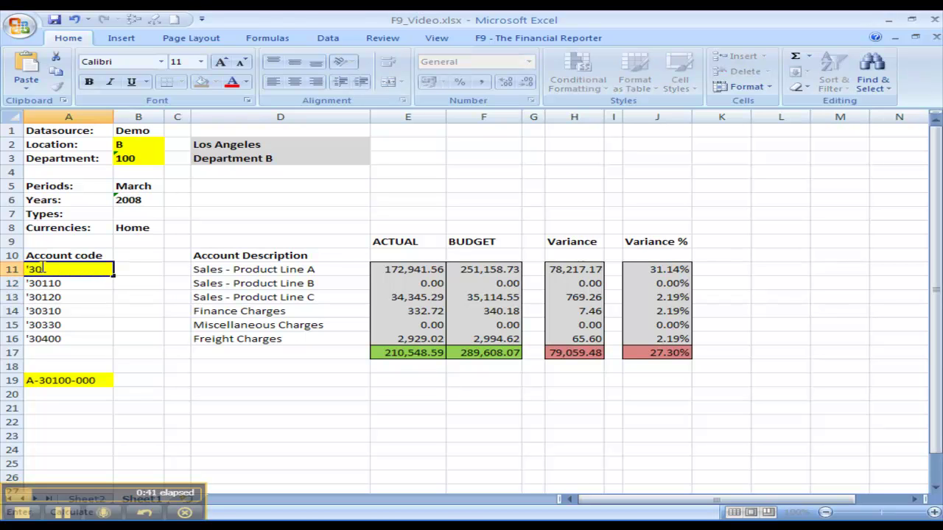
text(1)
key(Return)
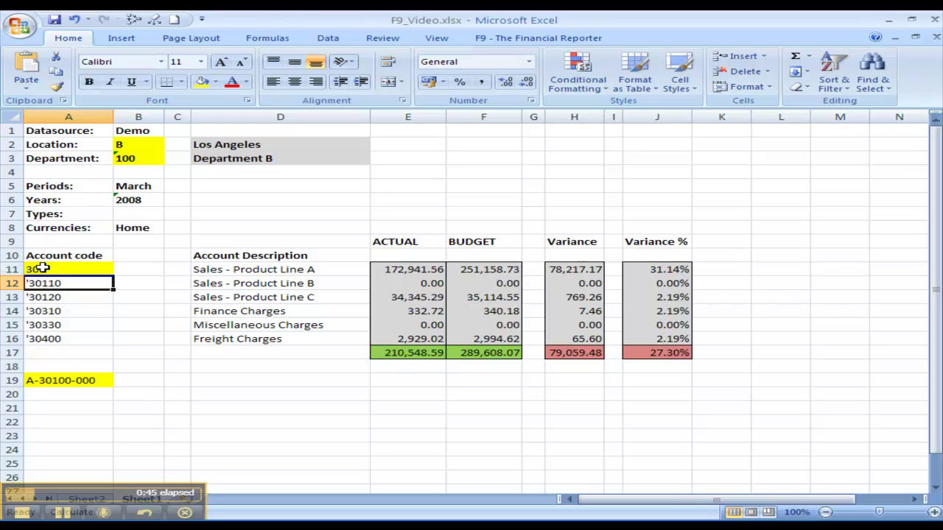
- Clear location B2 to report all locations, recalculate, and autofit Variance column H
click(119, 144)
key(BackSpace)
key(Return)
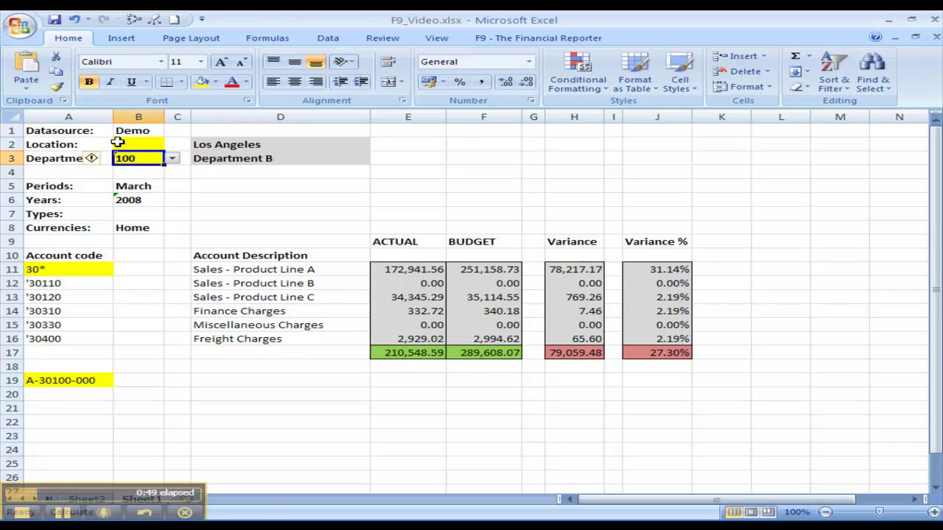
key(F9)
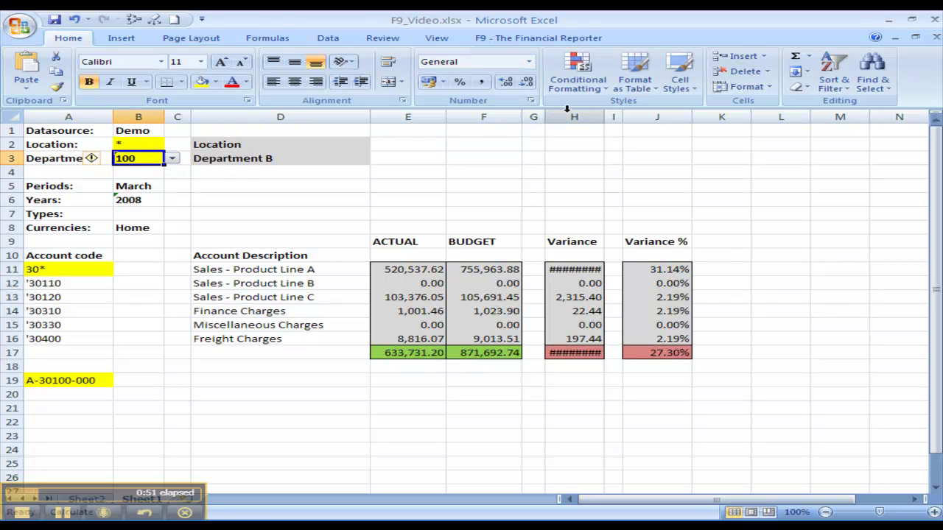
double_click(604, 117)
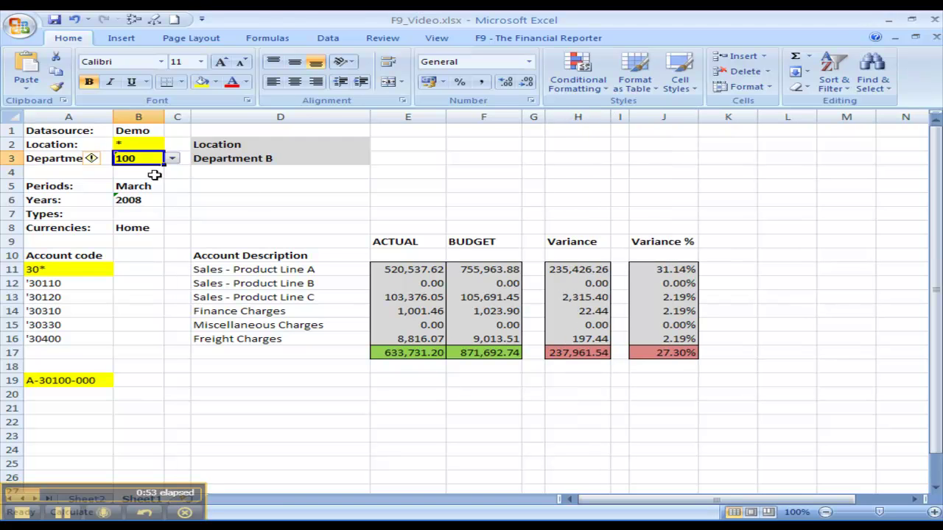
click(395, 272)
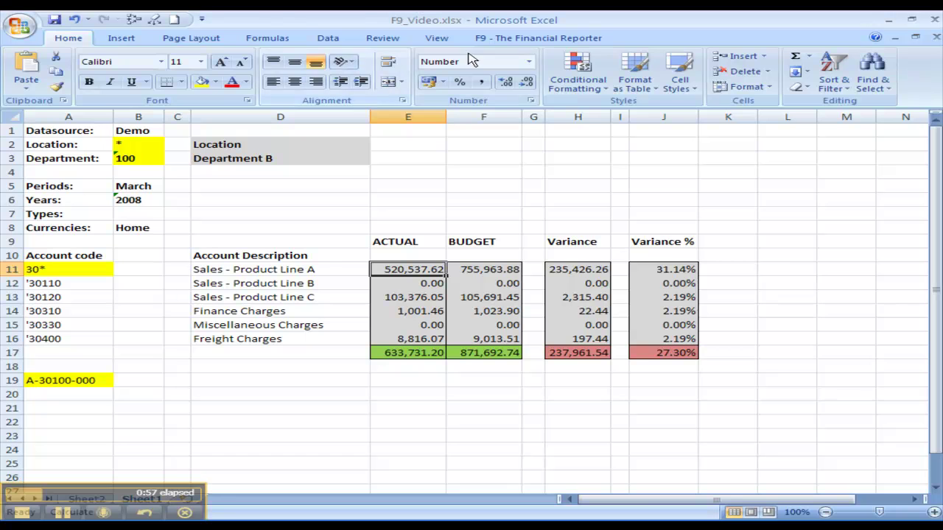
- Drill the 520,537.62 actual sales figure in E11 down by location
click(497, 41)
click(339, 74)
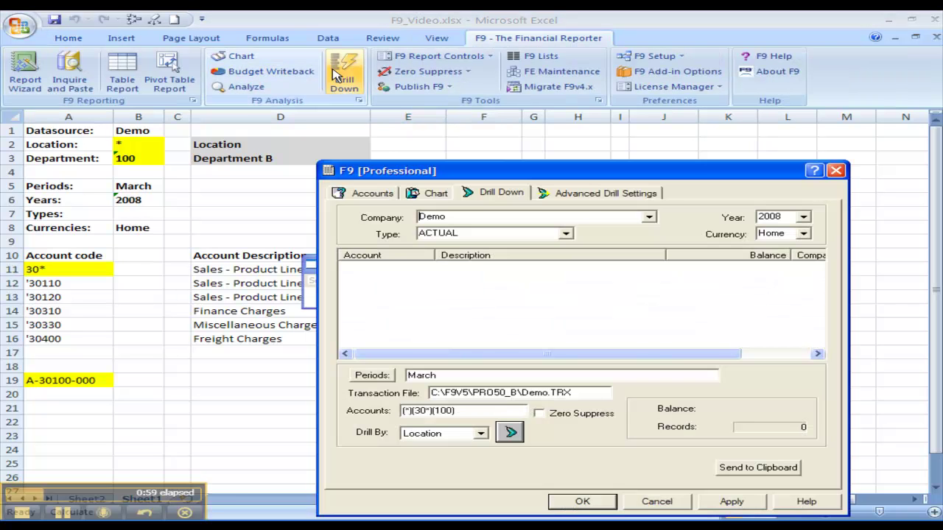
click(510, 433)
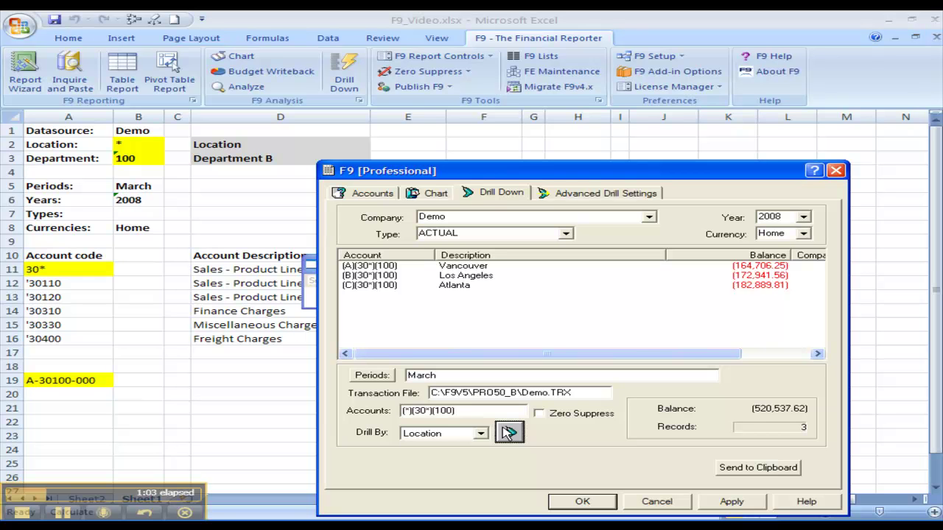
- Drill further into its 23 transactions, then switch to the chart dashboard workbook
click(480, 433)
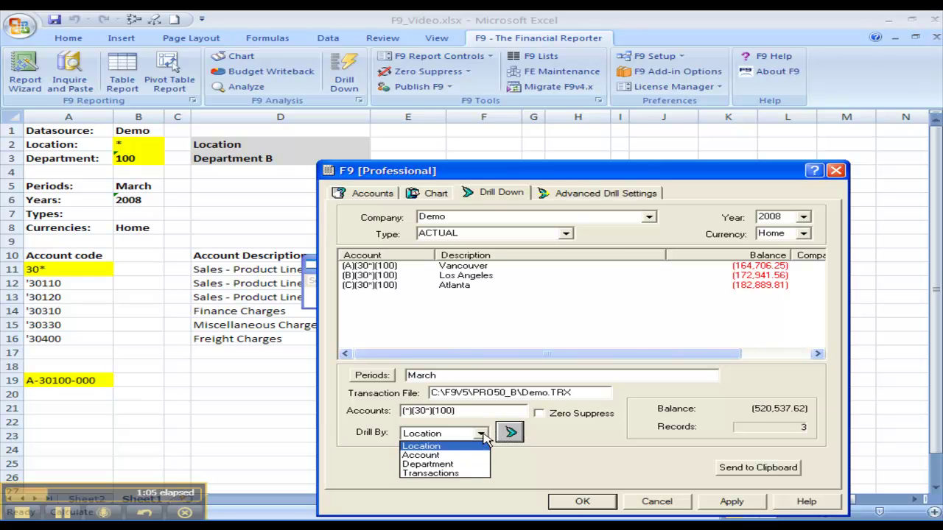
click(451, 473)
click(509, 434)
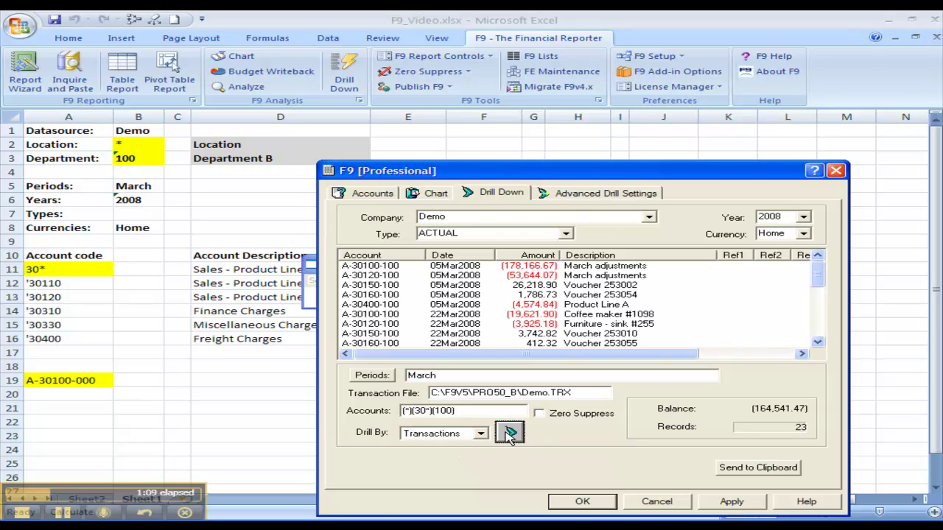
click(32, 515)
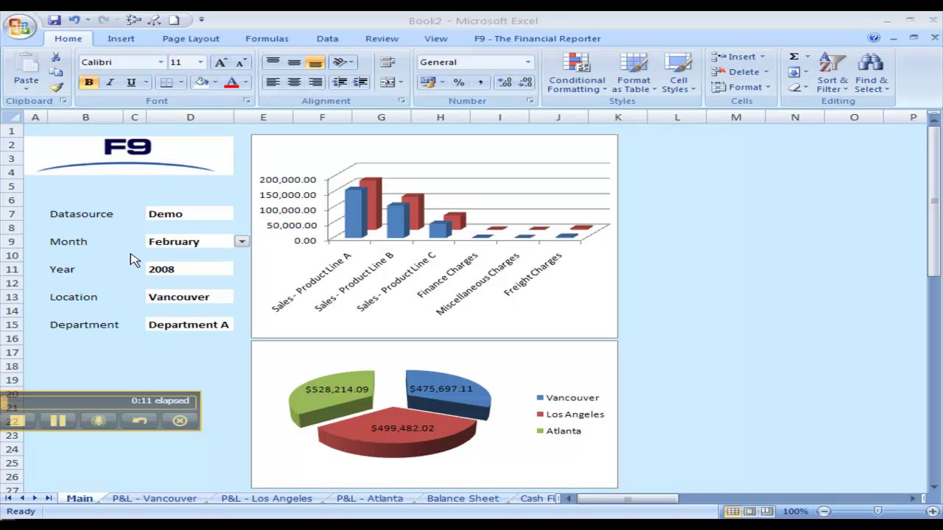
- Set the dashboard's Month to March and Year to 2007
click(233, 243)
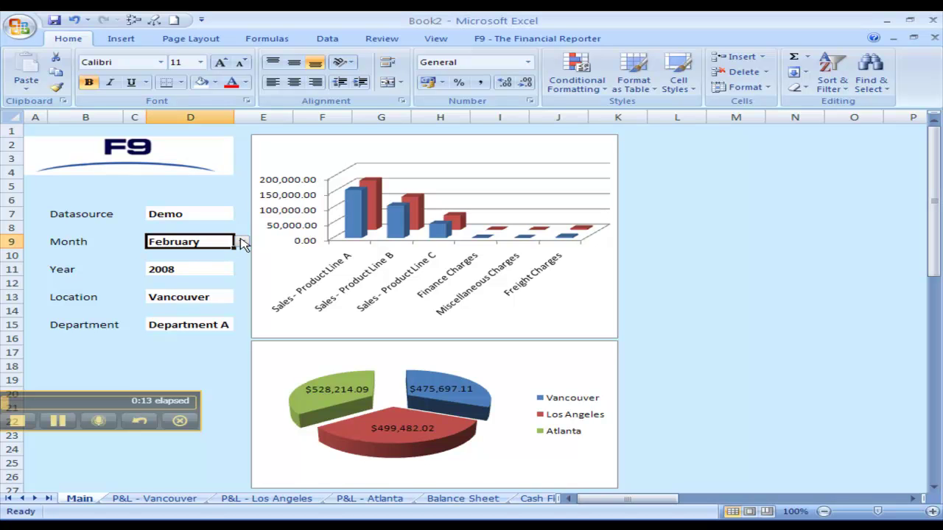
click(244, 245)
click(203, 262)
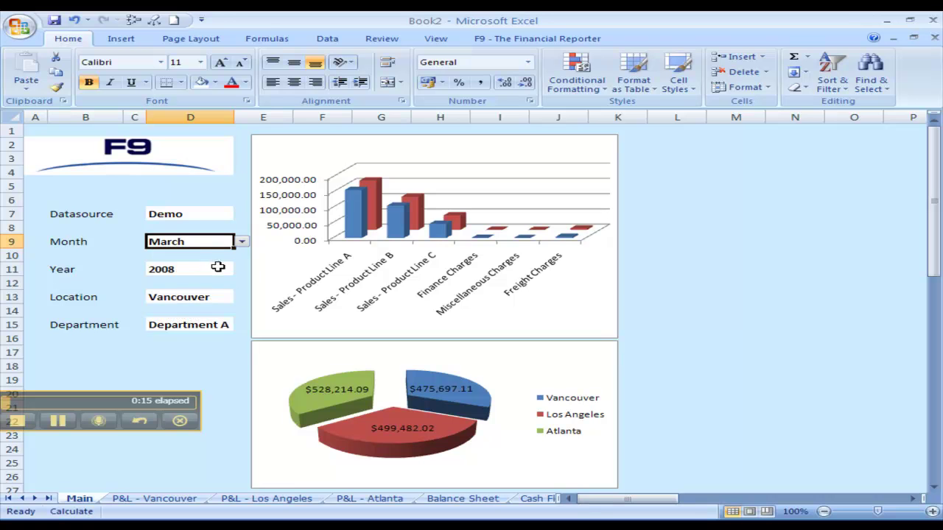
click(218, 267)
click(241, 269)
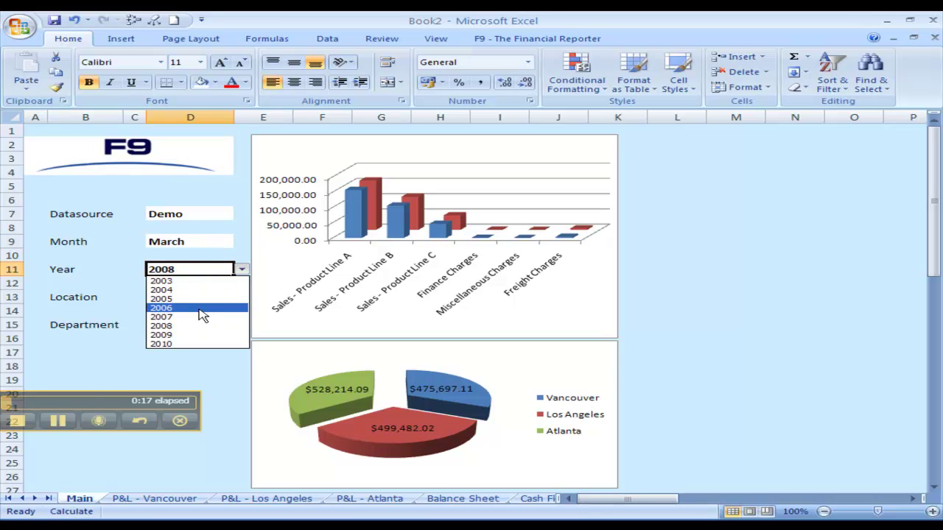
click(201, 317)
- Set the Location to Los Angeles, then view the P&L - Vancouver and P&L - Atlanta sheets
click(224, 298)
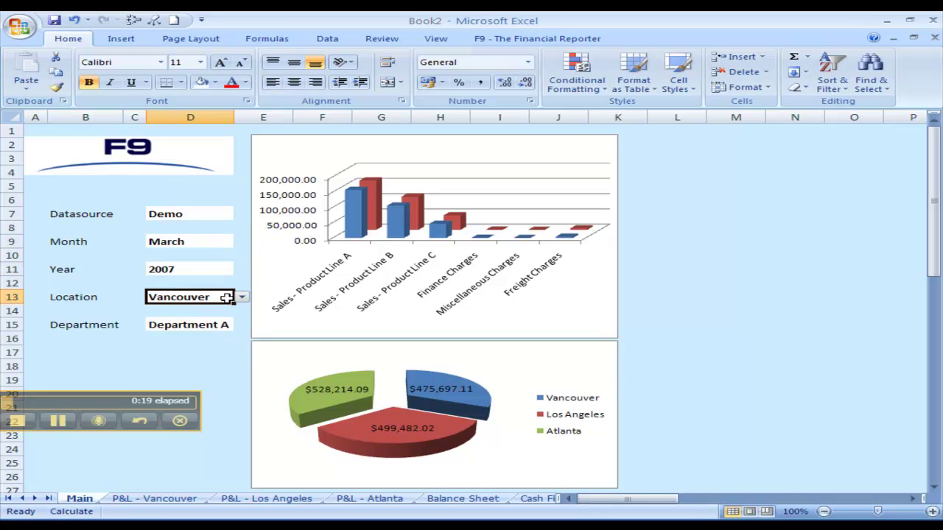
click(241, 298)
click(200, 328)
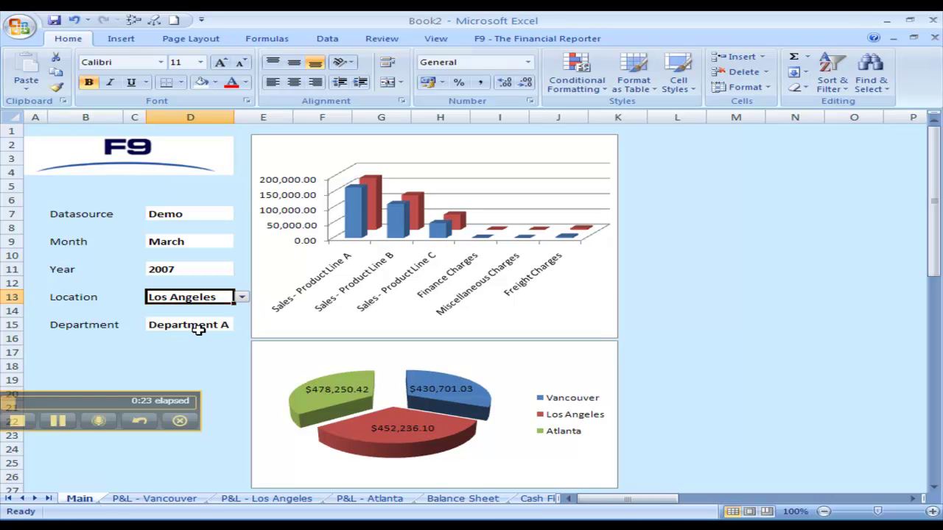
click(135, 501)
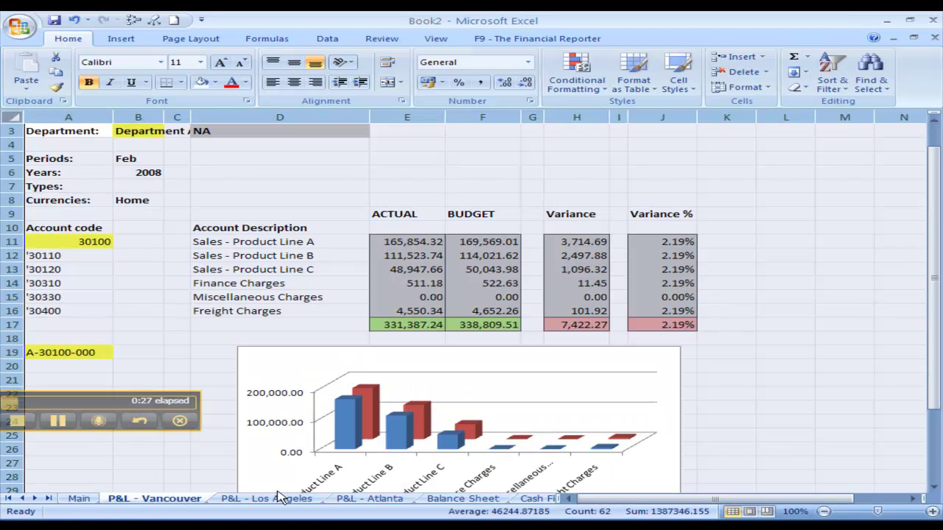
click(339, 501)
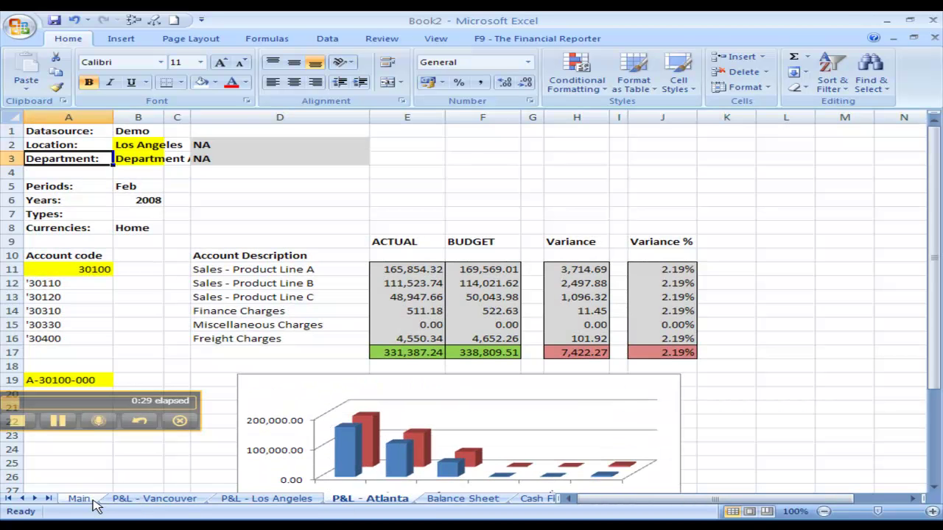